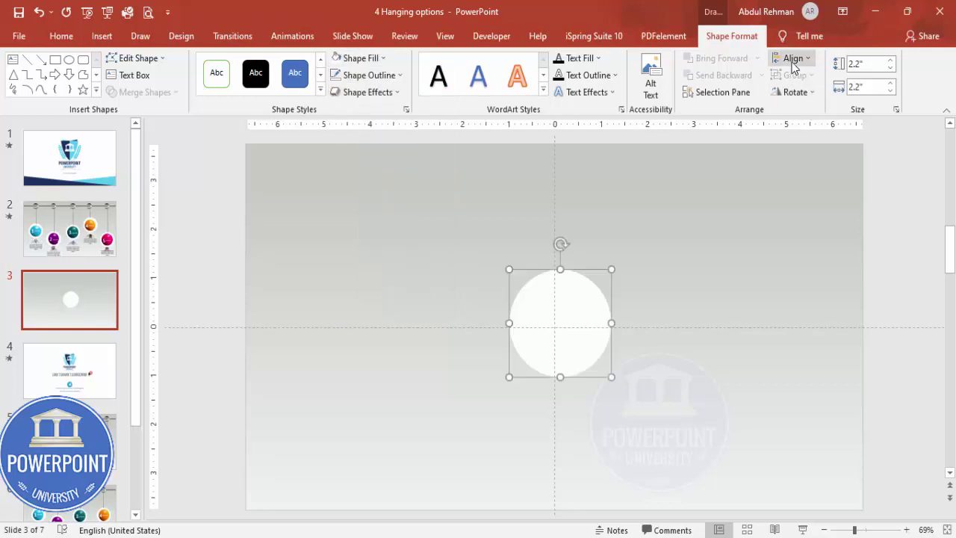
Step: Centre the white circle horizontally and vertically on the slide
click(793, 58)
click(810, 94)
click(793, 58)
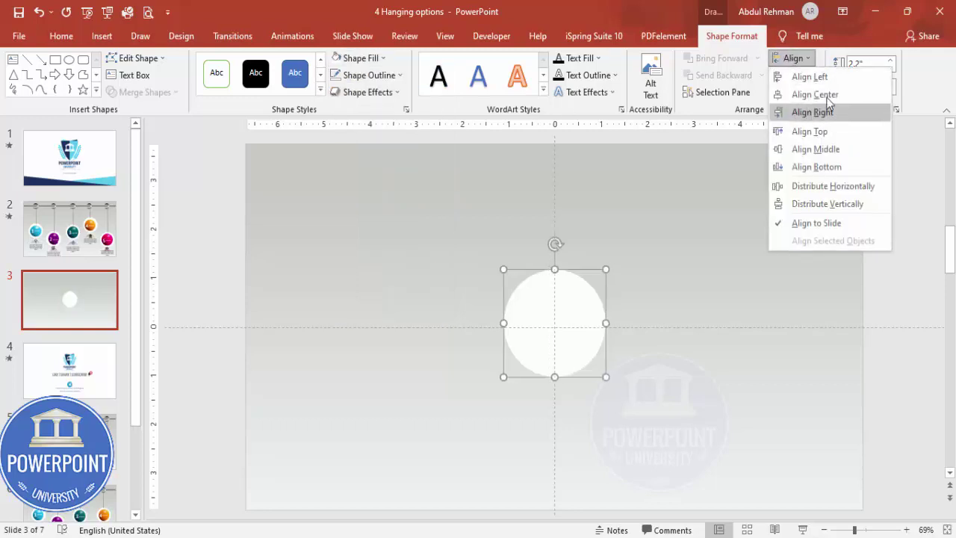
click(812, 148)
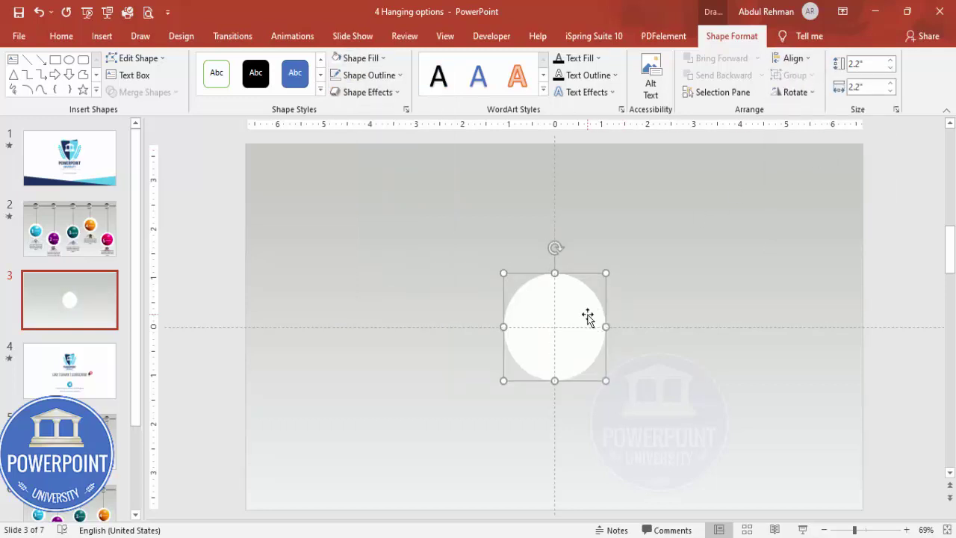
Step: Duplicate the white circle and give the copy an Offset: Bottom Left shadow
ctrl+drag(587, 317, 724, 285)
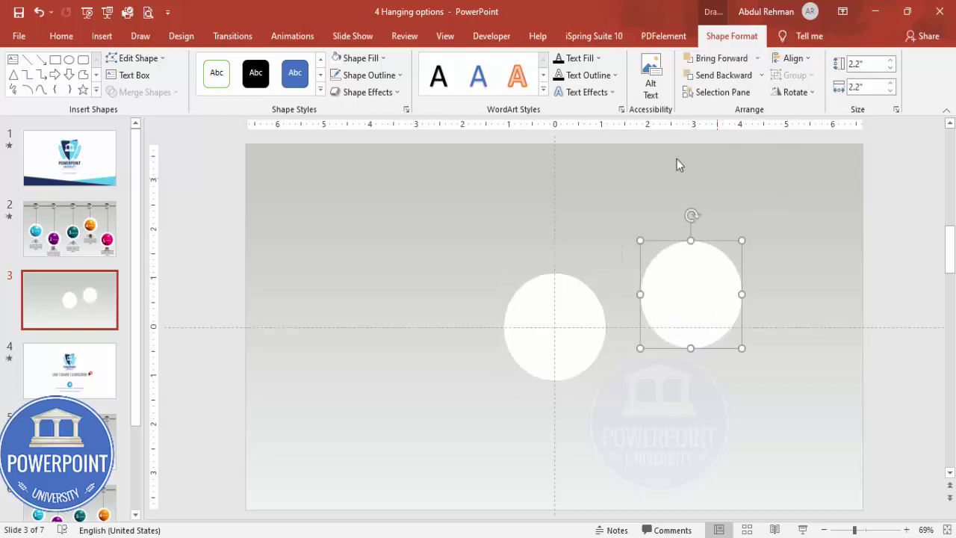
click(386, 95)
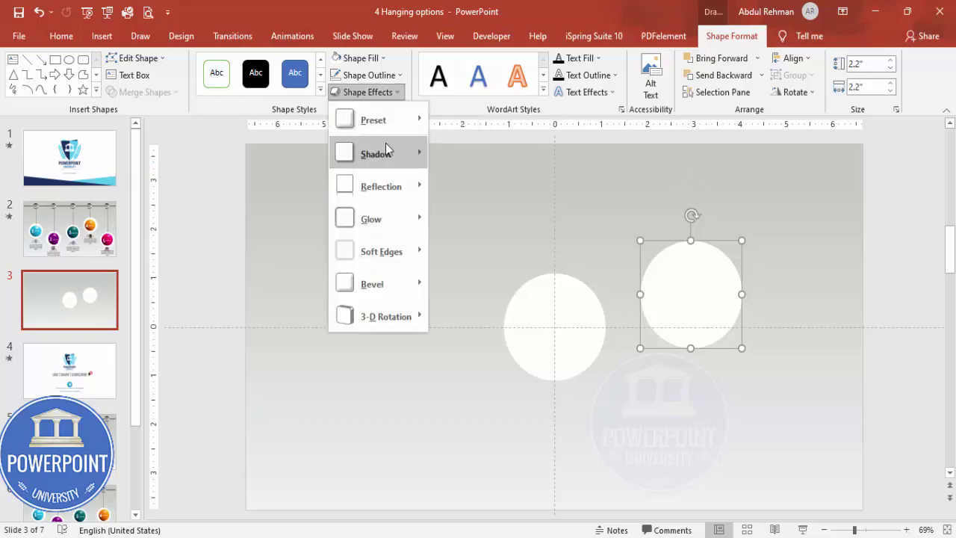
mouse_move(385, 154)
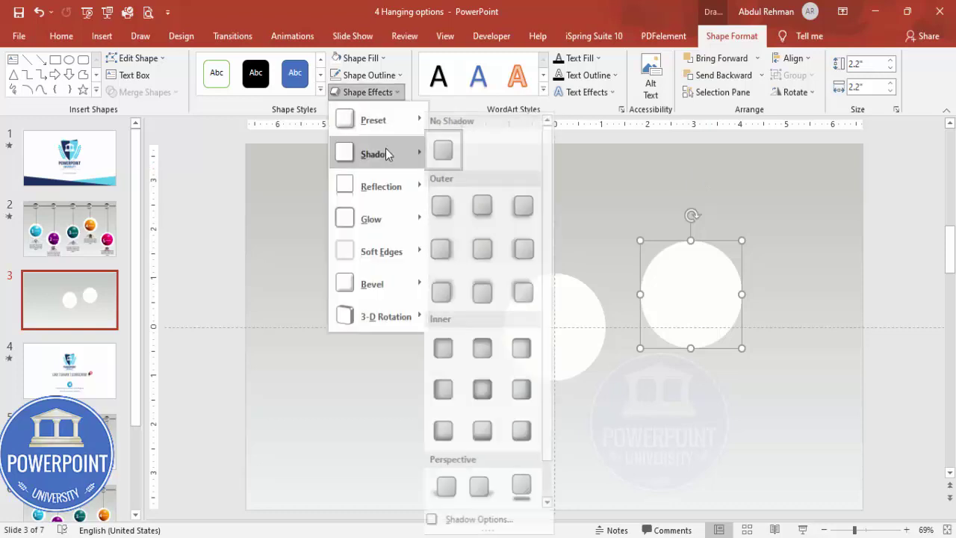
click(532, 209)
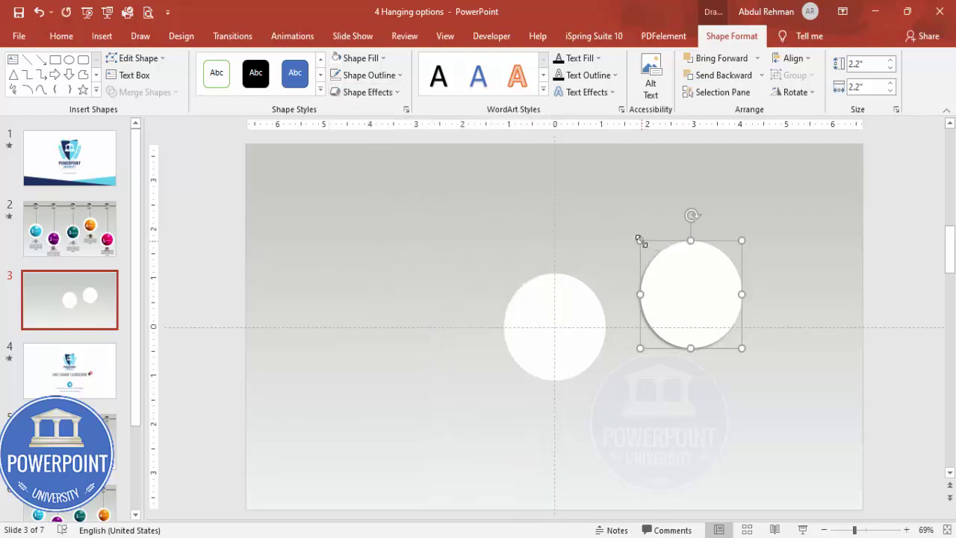
Step: Shrink the copy to 1.91" and centre it over the original circle
drag(644, 244, 653, 253)
drag(687, 283, 547, 311)
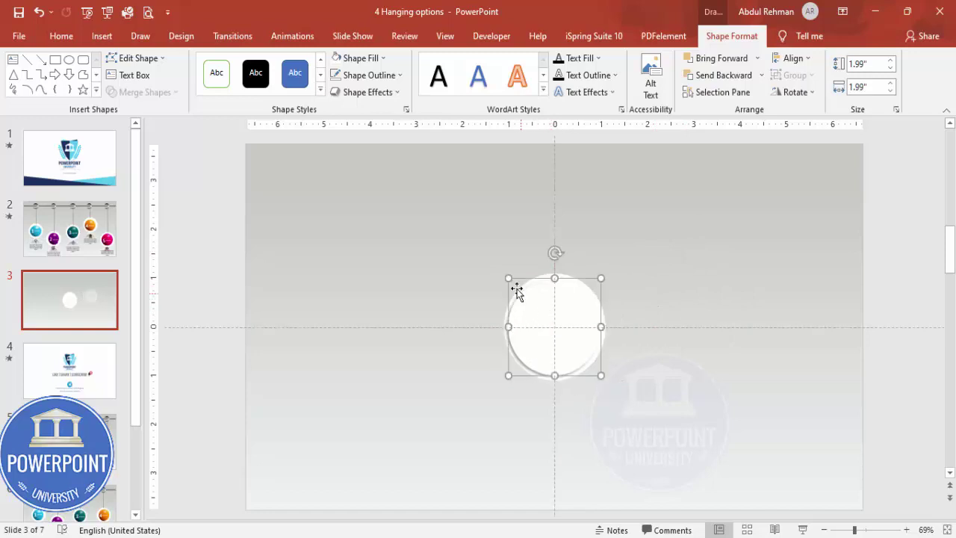
click(511, 282)
drag(513, 282, 517, 285)
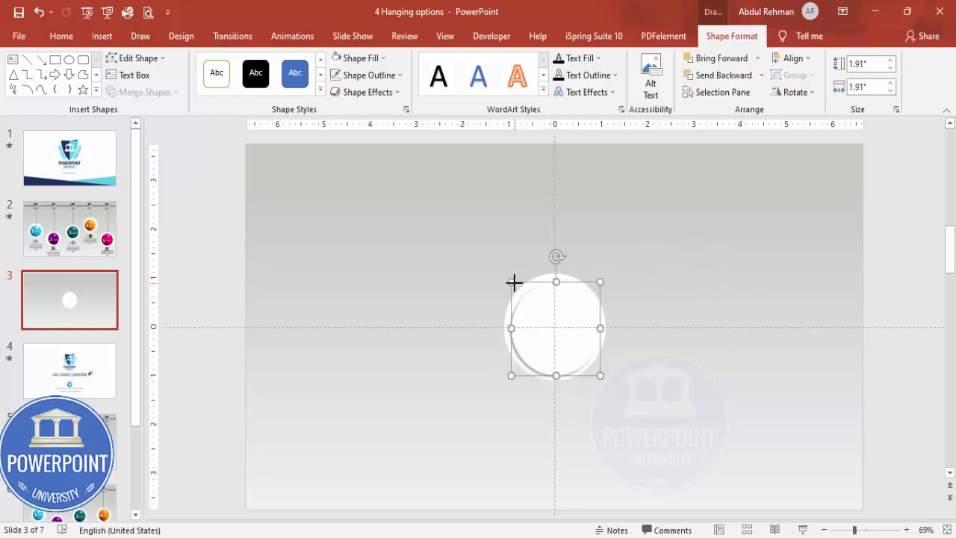
drag(565, 322, 562, 314)
click(634, 294)
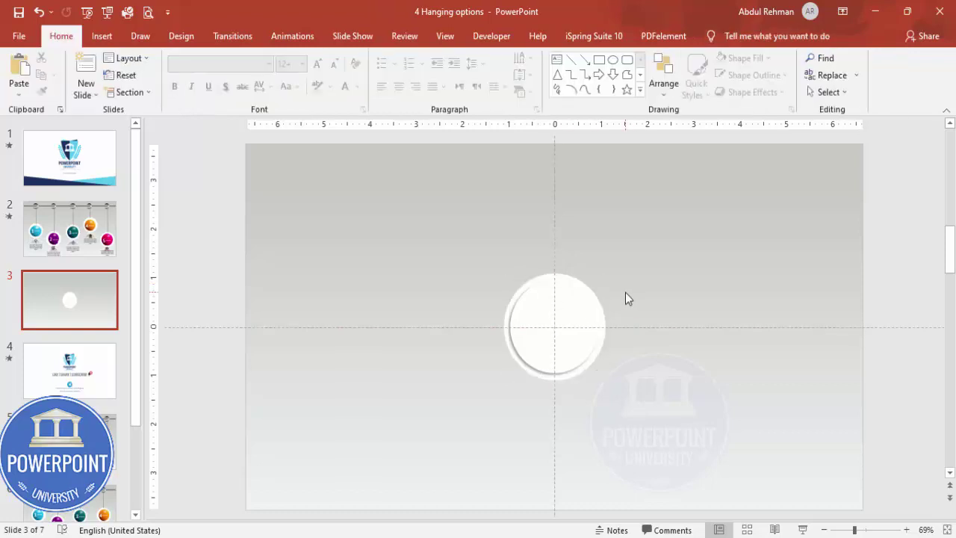
Step: Draw a 1.71" oval centred over the white circles and remove its outline
click(102, 35)
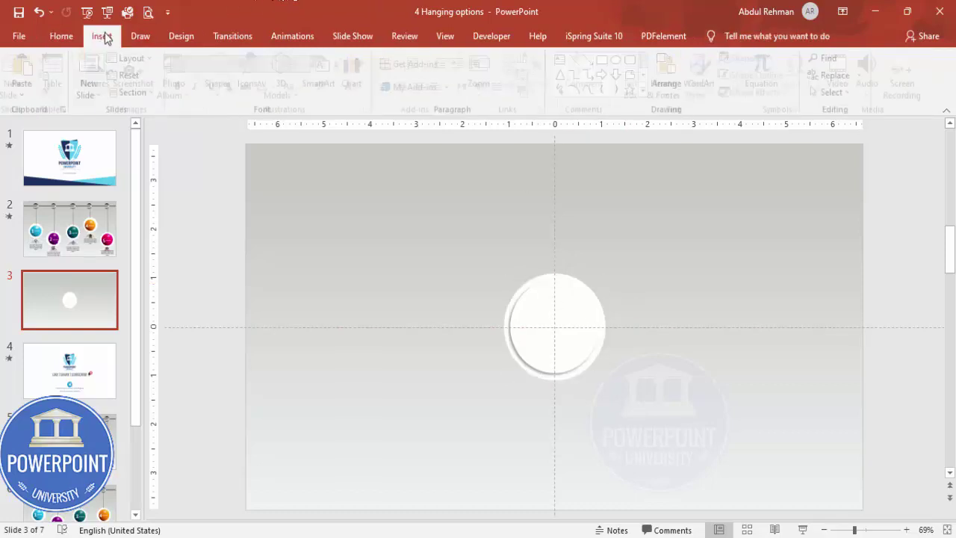
click(219, 88)
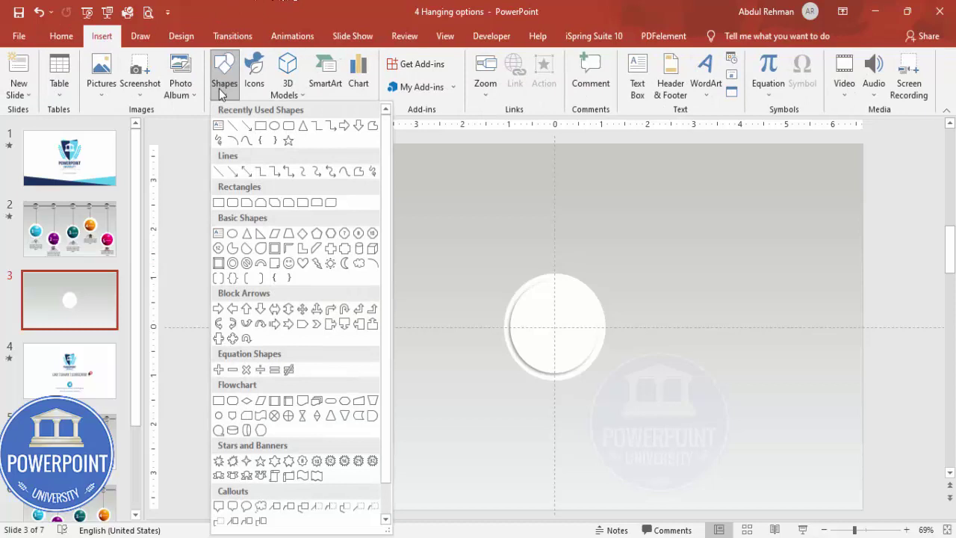
click(233, 234)
drag(526, 294, 598, 374)
drag(575, 346, 565, 338)
click(367, 74)
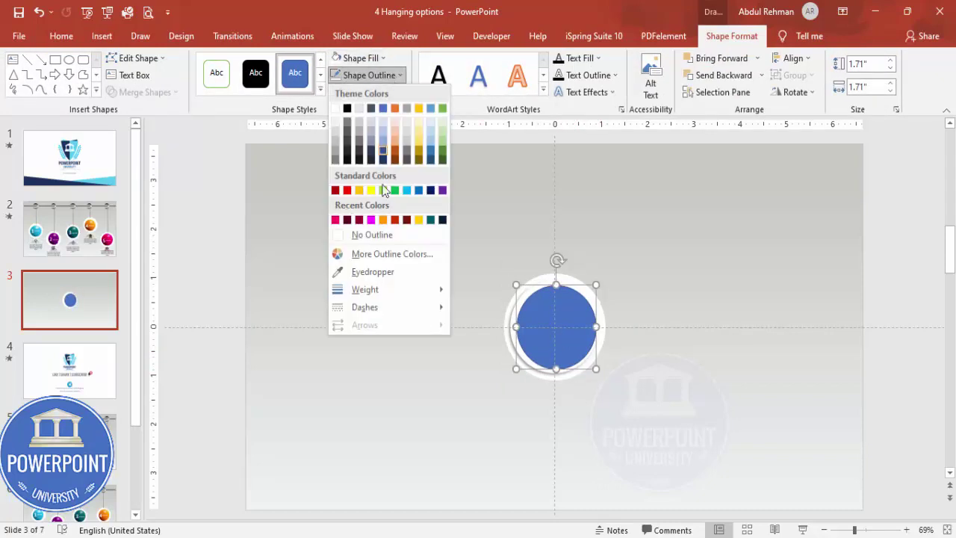
click(359, 235)
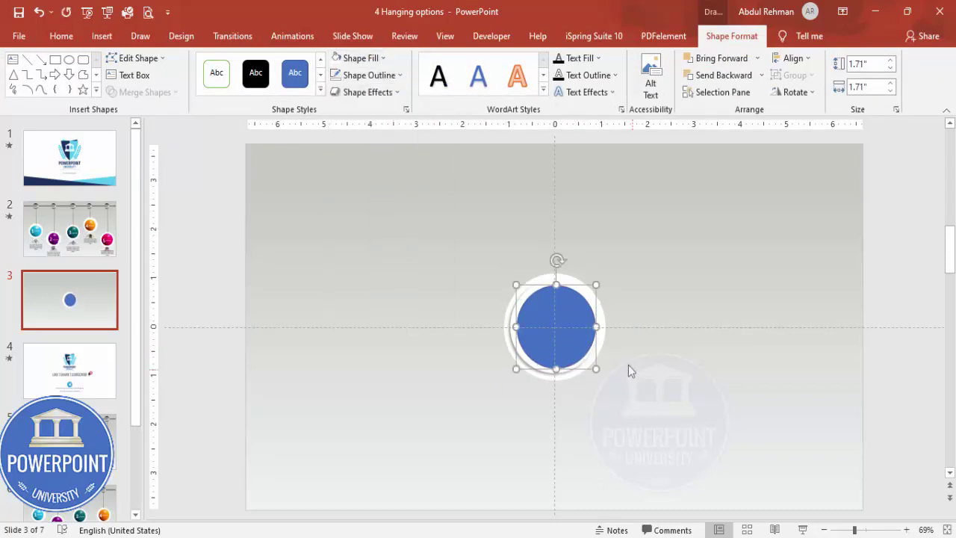
Step: Switch the inner circle to a gradient fill with a dark red first stop
right_click(565, 333)
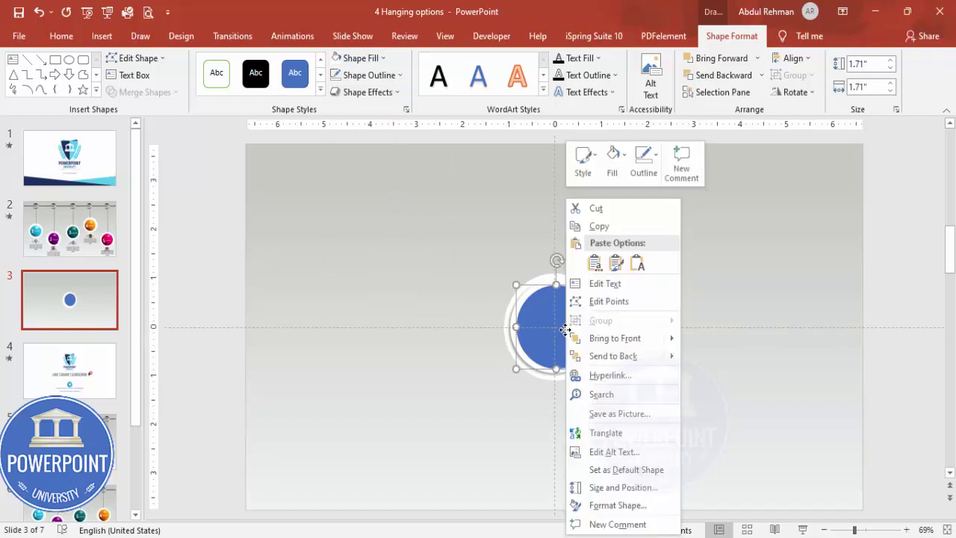
click(641, 509)
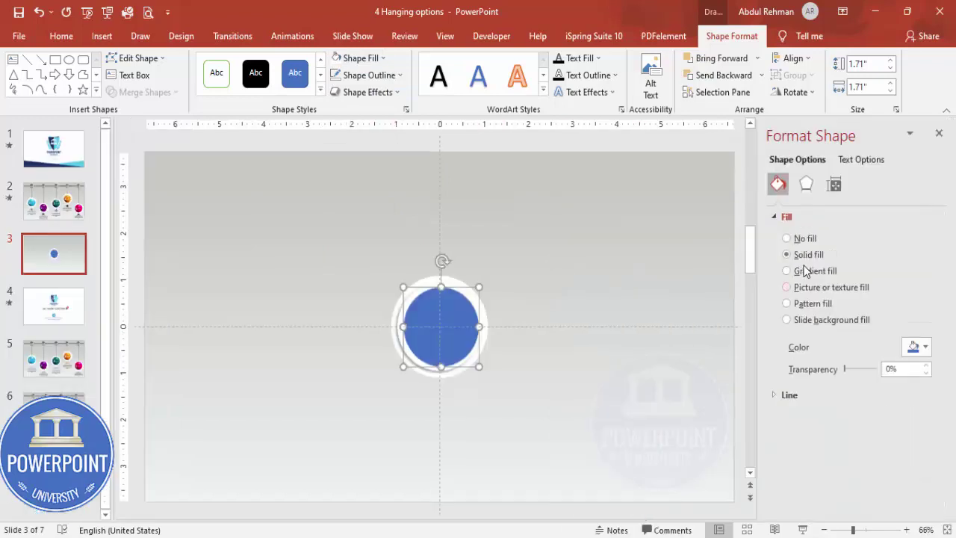
click(821, 273)
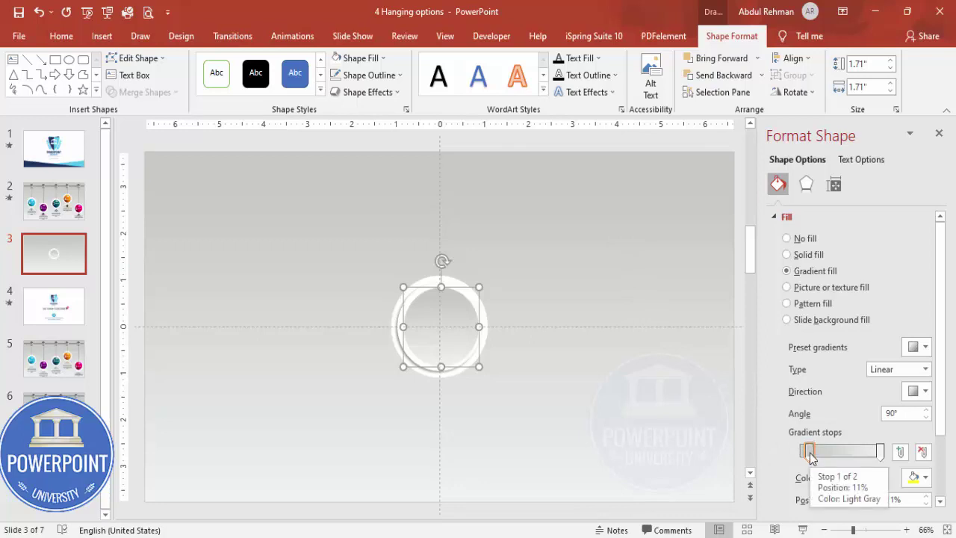
click(924, 476)
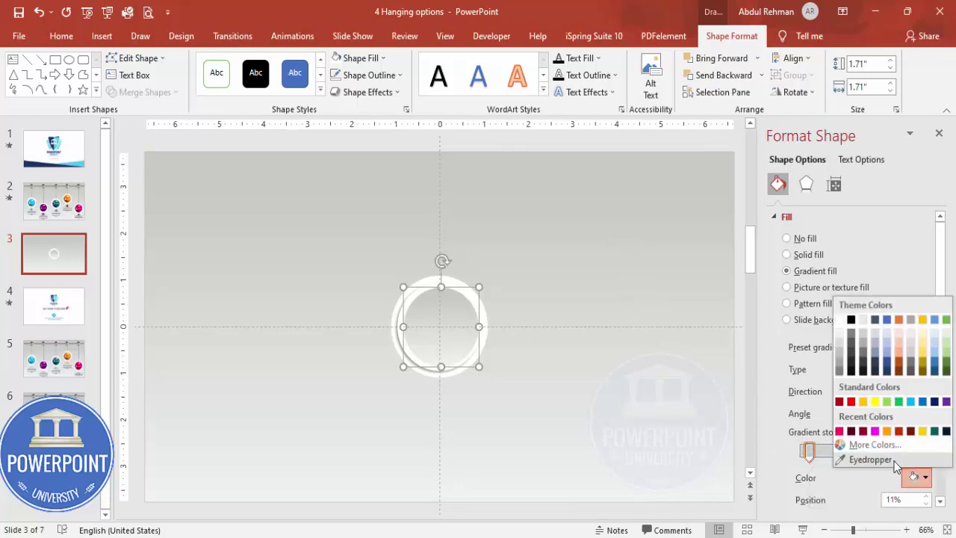
click(878, 446)
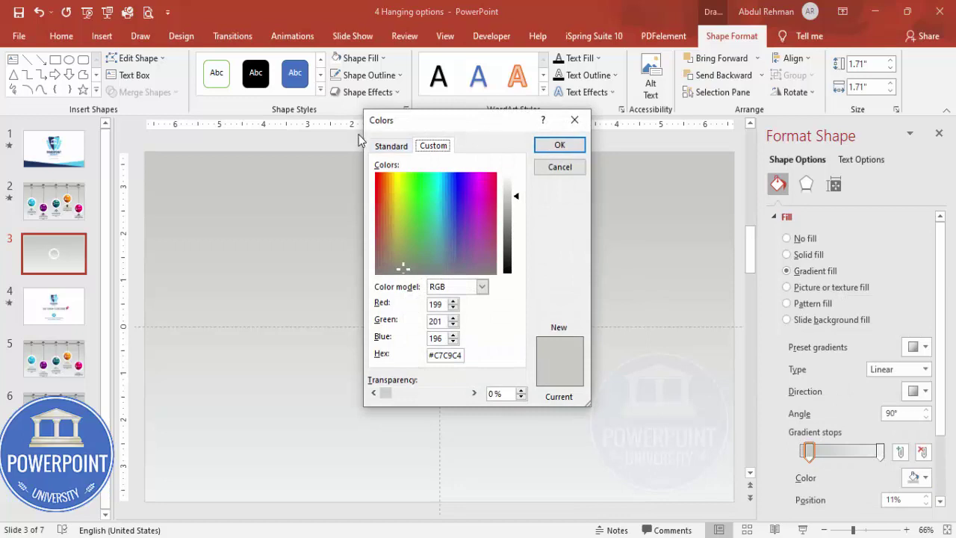
click(391, 147)
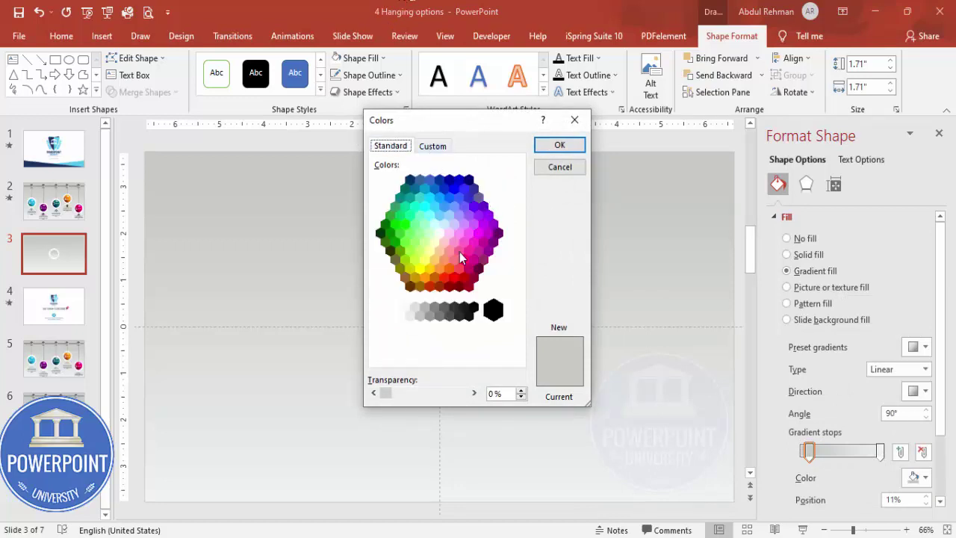
click(429, 286)
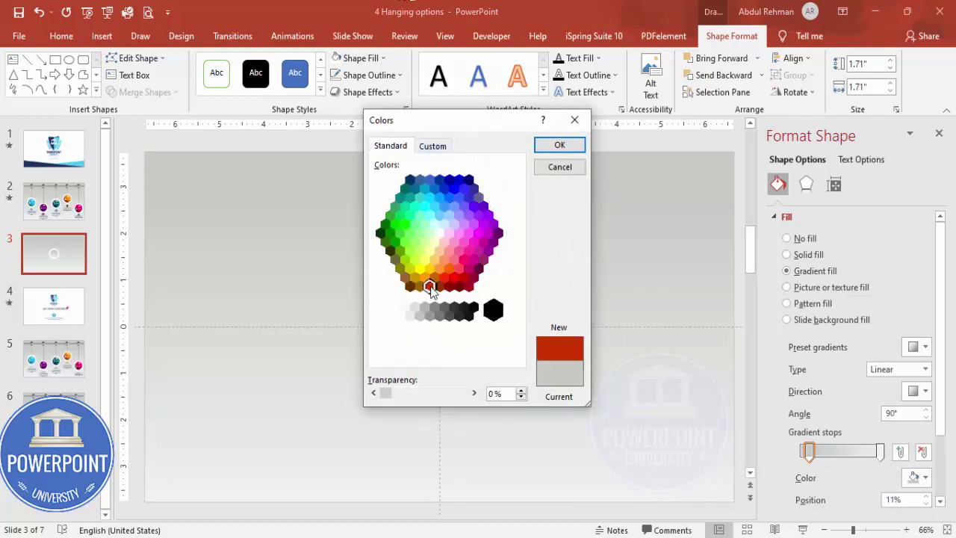
click(559, 144)
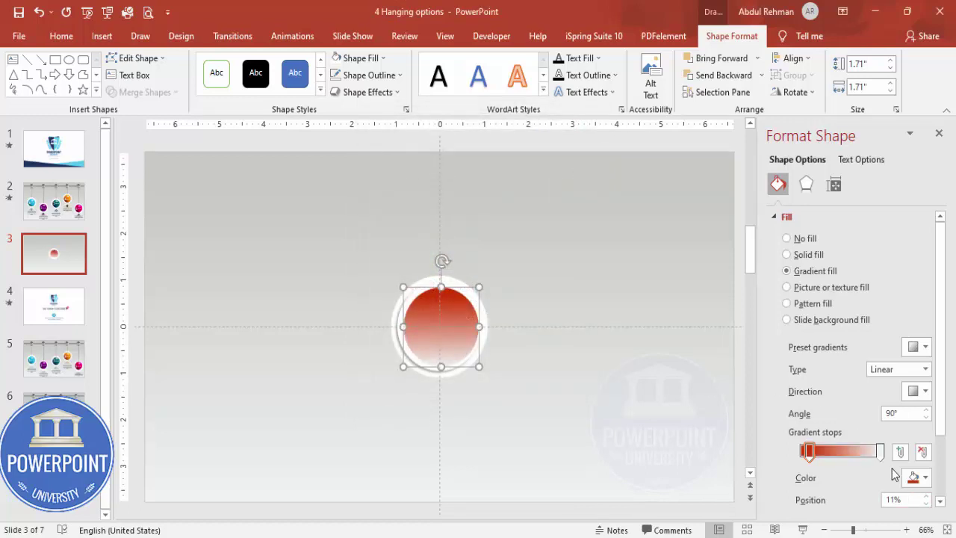
Step: Set the gradient's end stop to orange
click(880, 450)
click(917, 478)
click(875, 447)
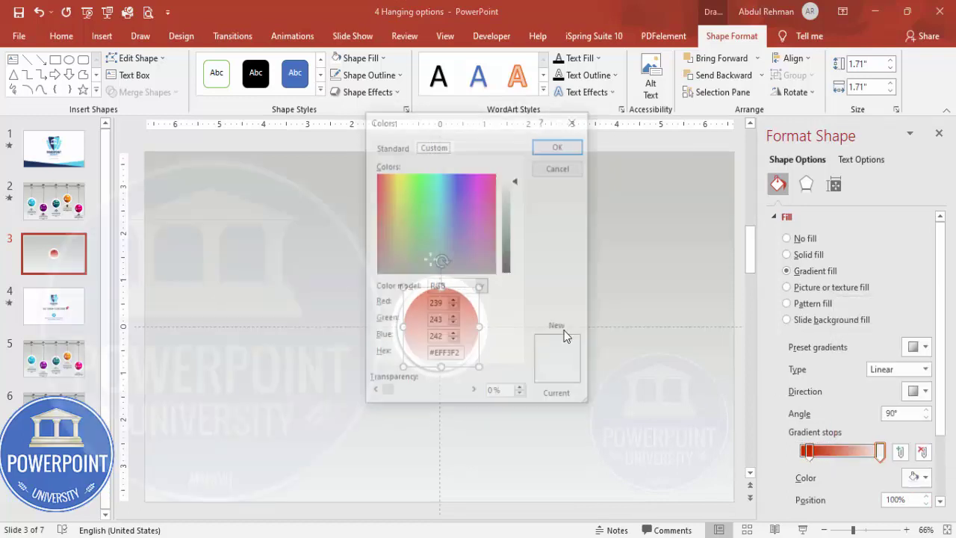
click(392, 148)
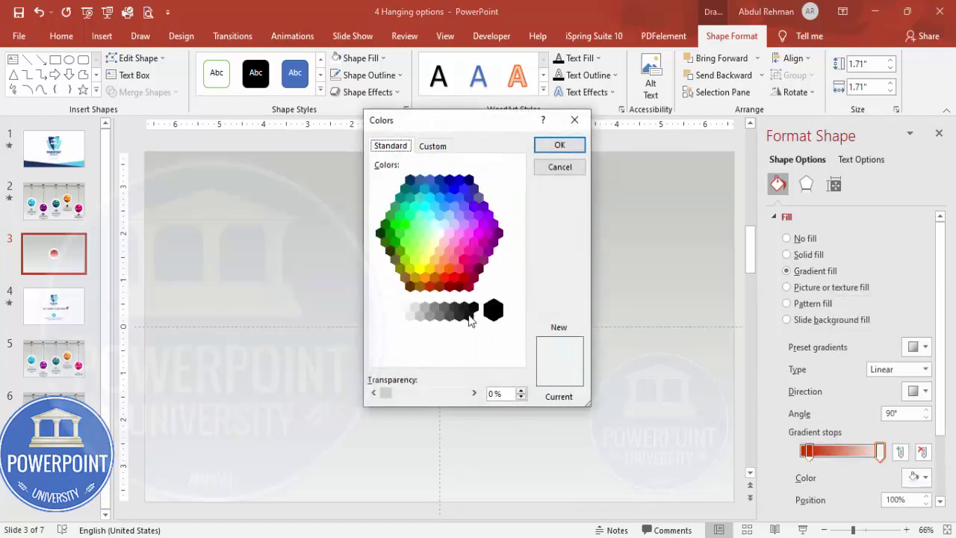
click(422, 276)
click(569, 147)
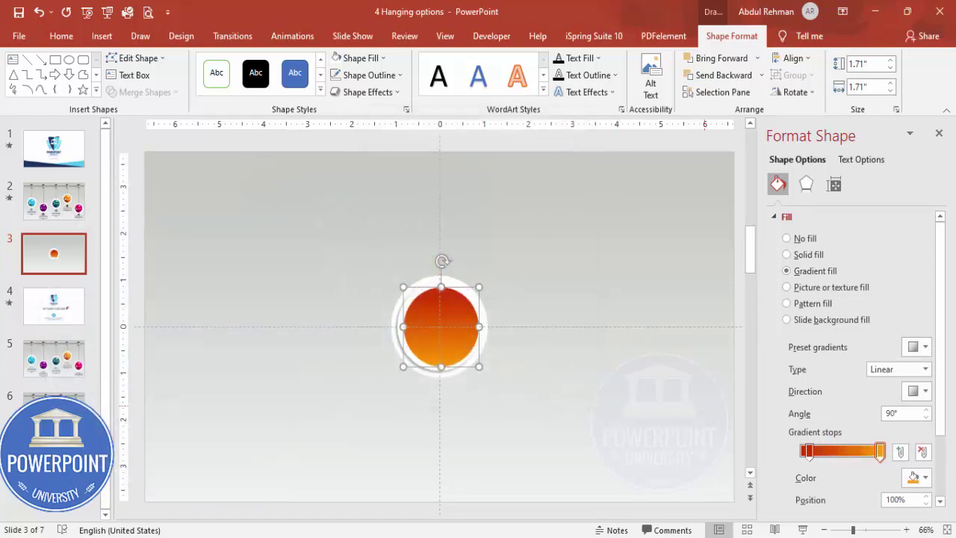
Step: Make the gradient Linear Diagonal, Bottom Left to Top Right, with the red stop at 19%
click(924, 390)
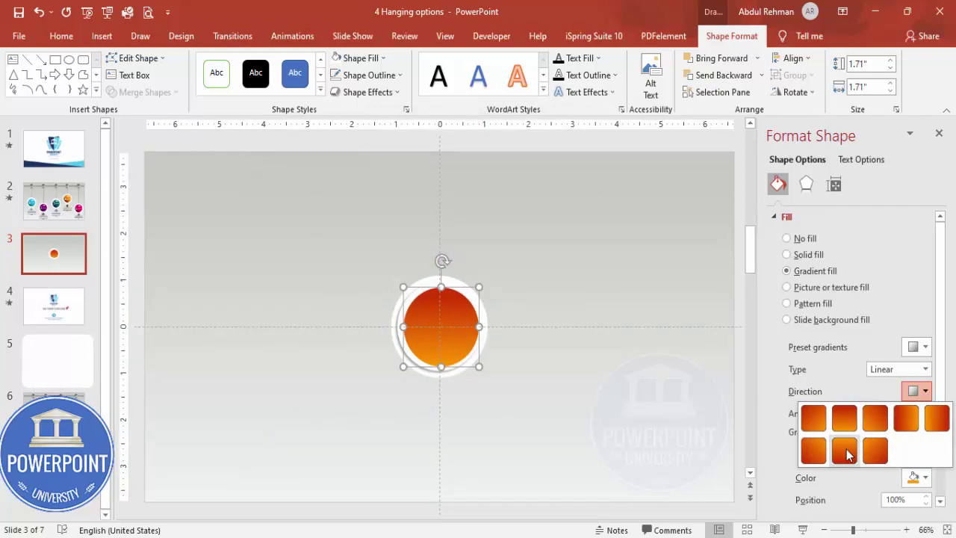
click(818, 454)
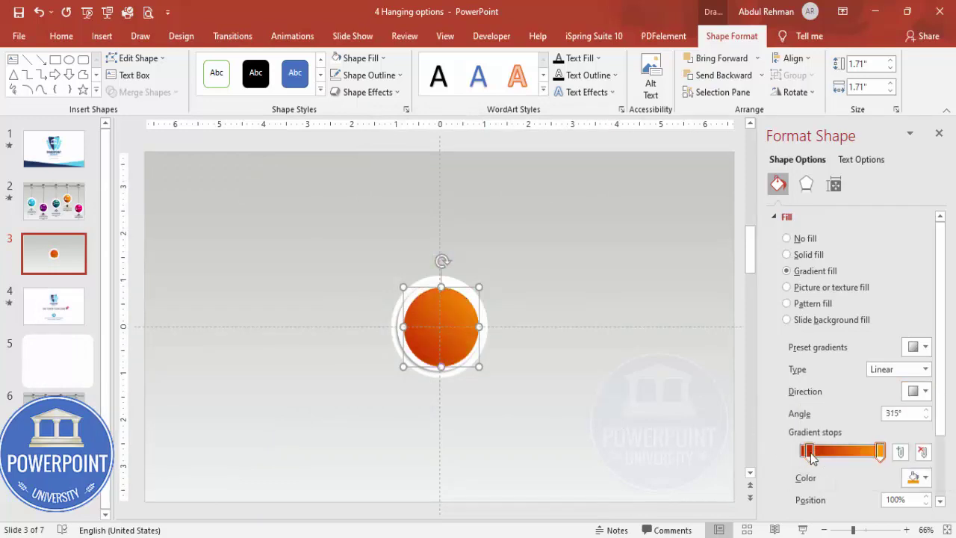
drag(809, 452, 820, 453)
click(536, 406)
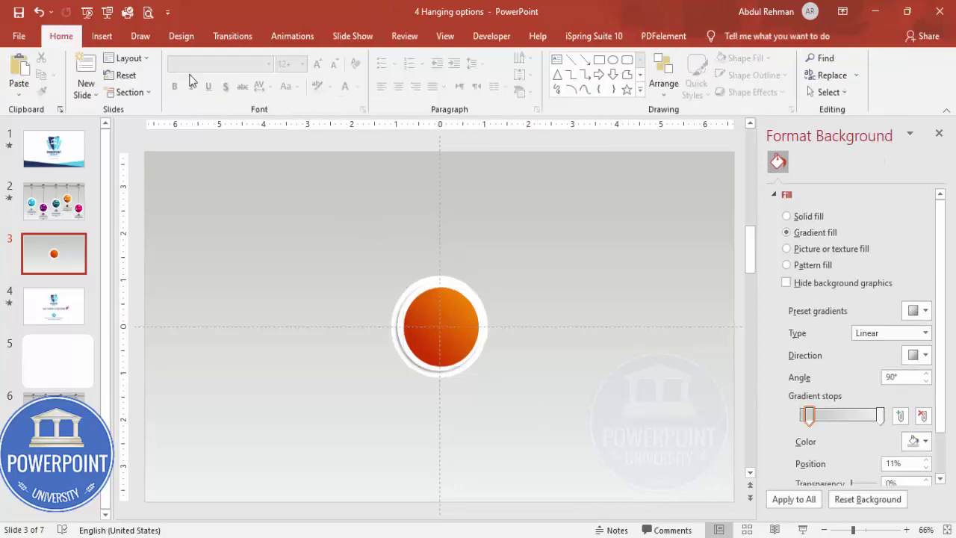
click(102, 36)
Step: Draw a small oval above the orange ball with no outline and white fill
click(224, 75)
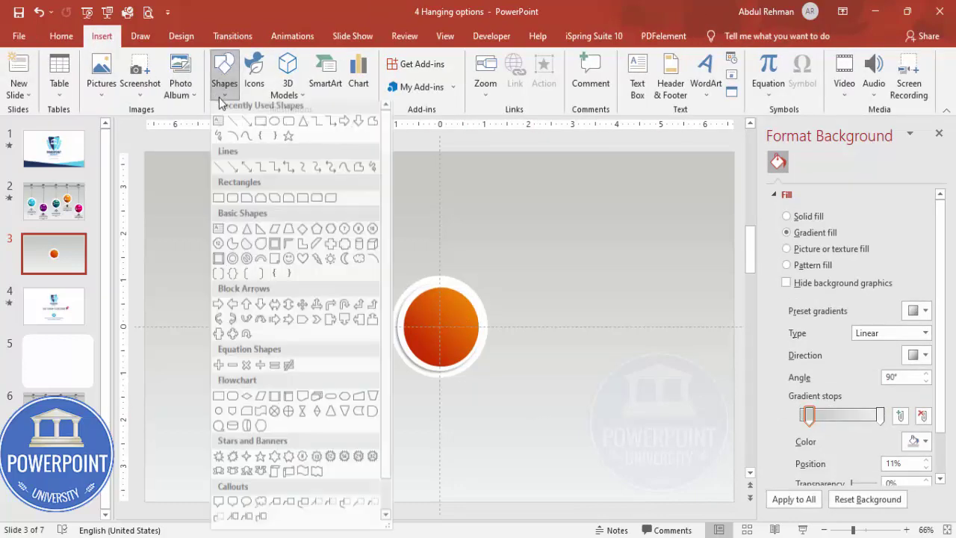
click(246, 248)
drag(476, 260, 503, 278)
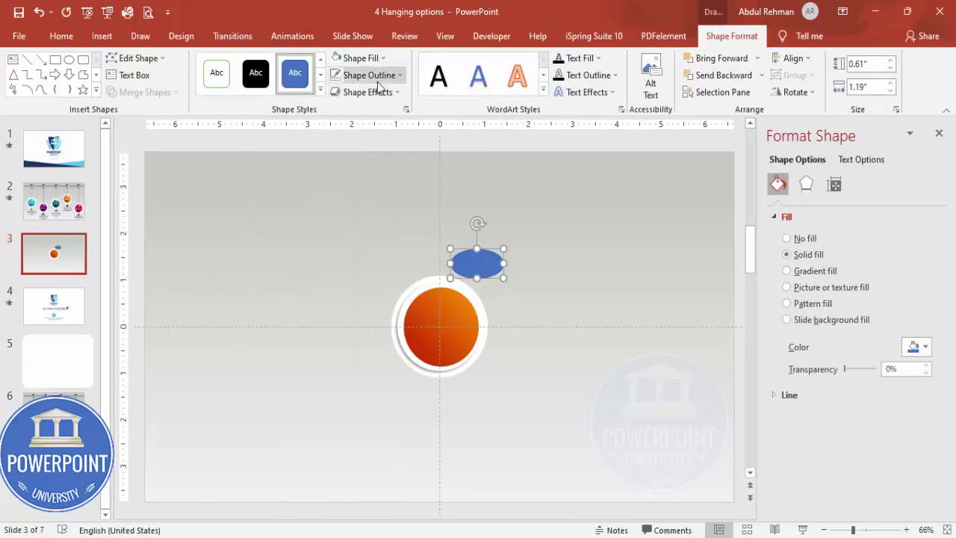
click(369, 75)
click(363, 235)
click(360, 57)
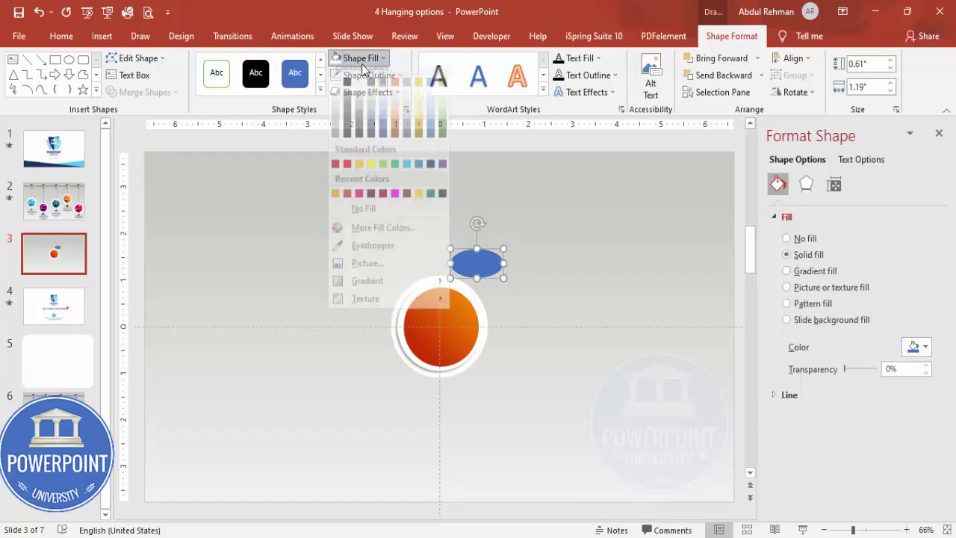
click(336, 95)
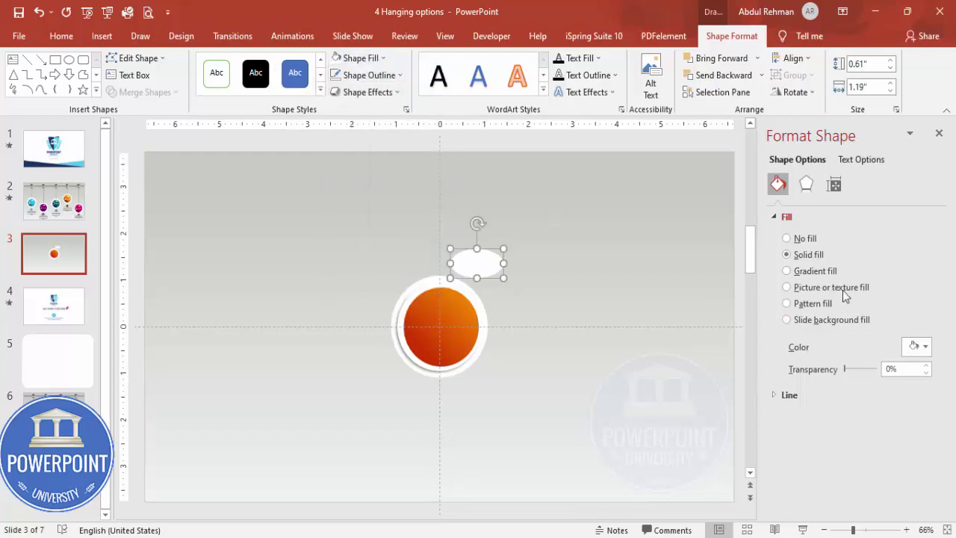
Step: Give the oval 17 pt soft edges, then tilt it onto the ball's upper part
click(805, 188)
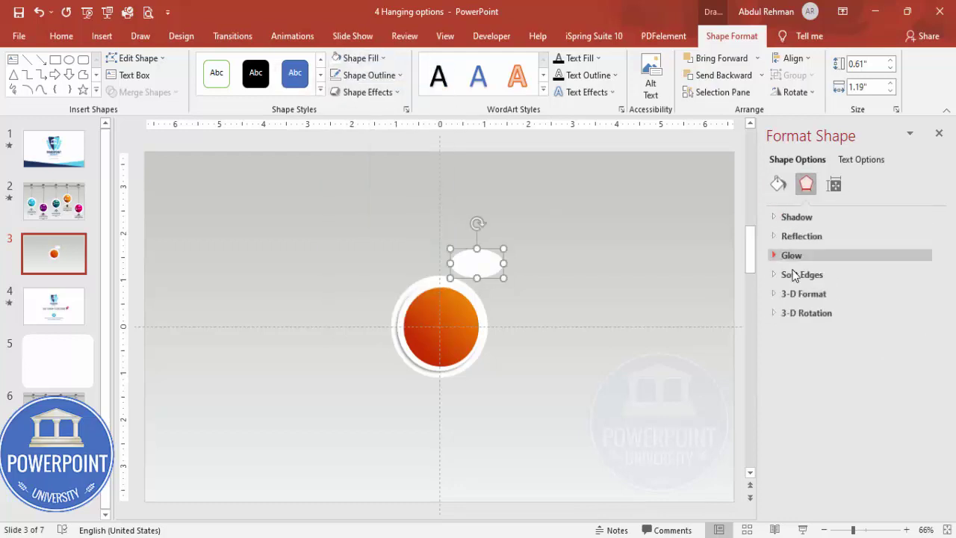
click(776, 275)
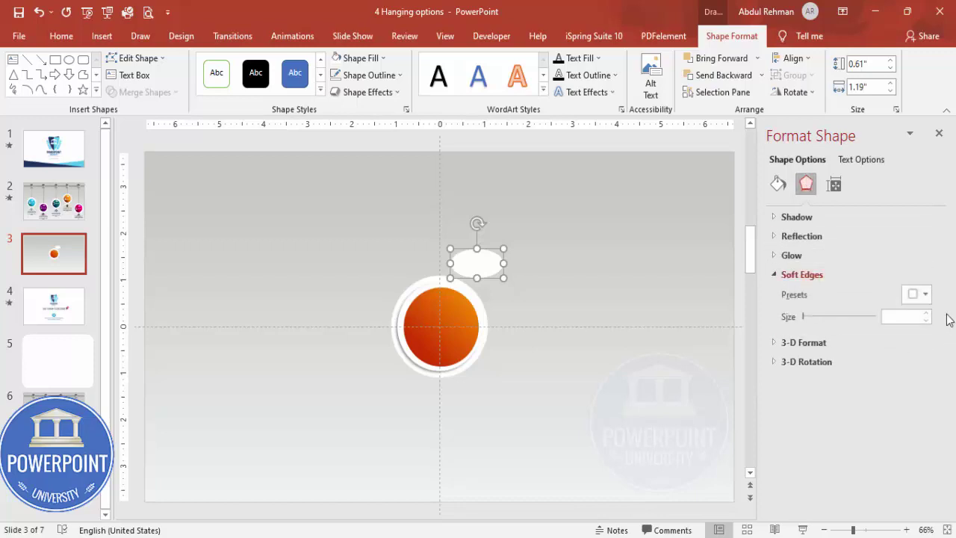
click(925, 314)
click(925, 316)
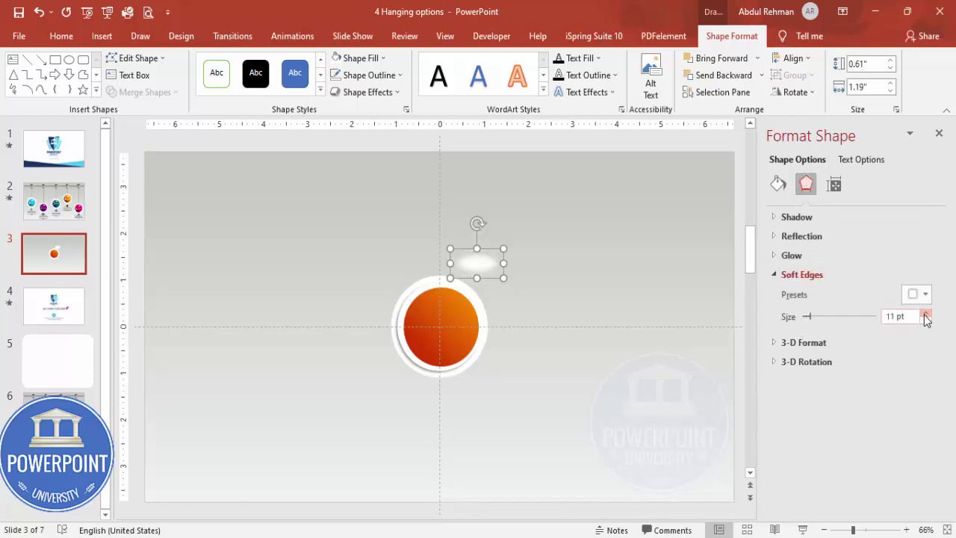
drag(485, 272, 458, 308)
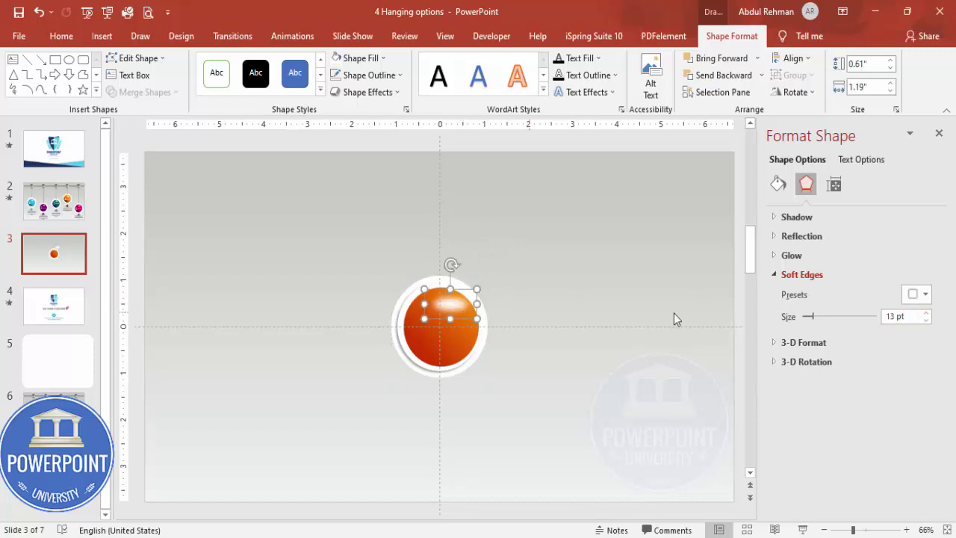
click(925, 313)
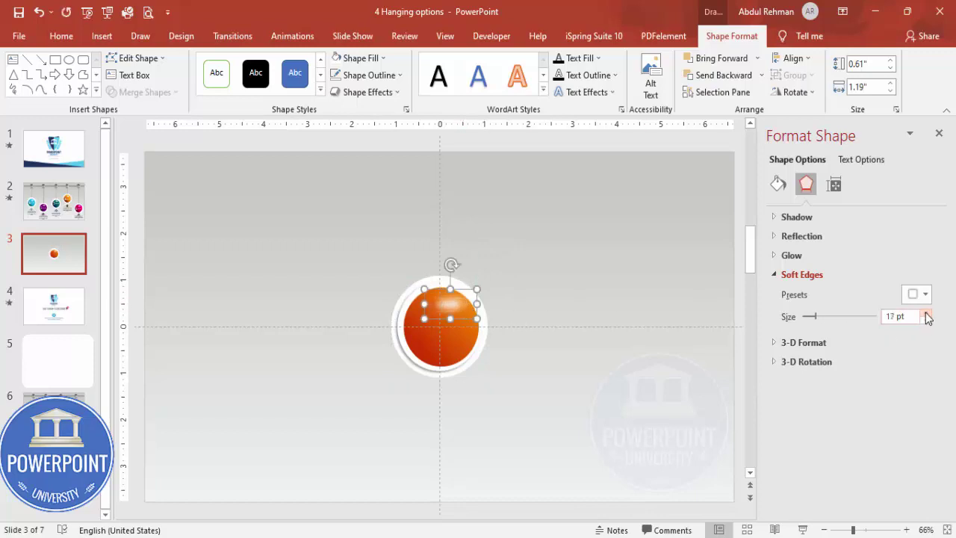
drag(454, 310, 457, 314)
drag(454, 272, 463, 273)
drag(452, 312, 458, 312)
Step: Add a text box containing the number 1
click(544, 269)
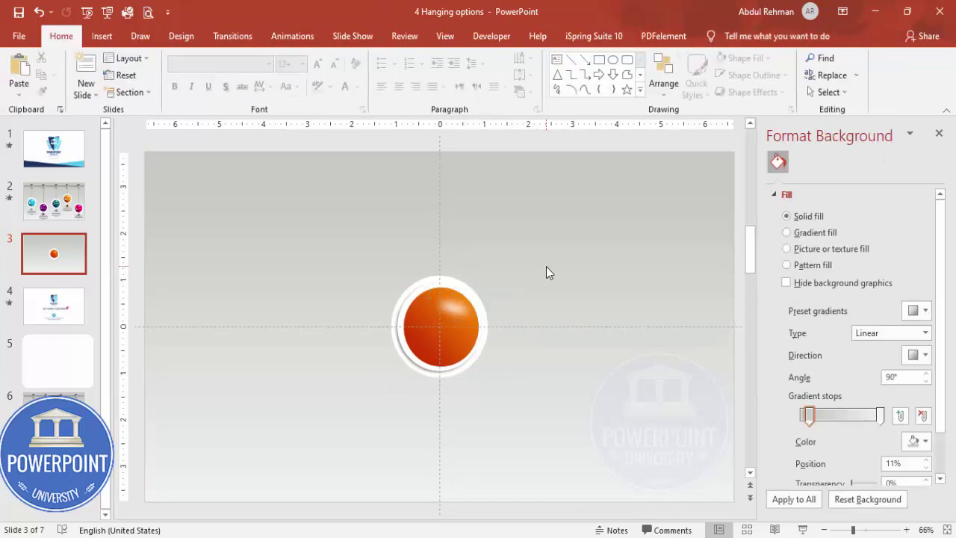
click(102, 35)
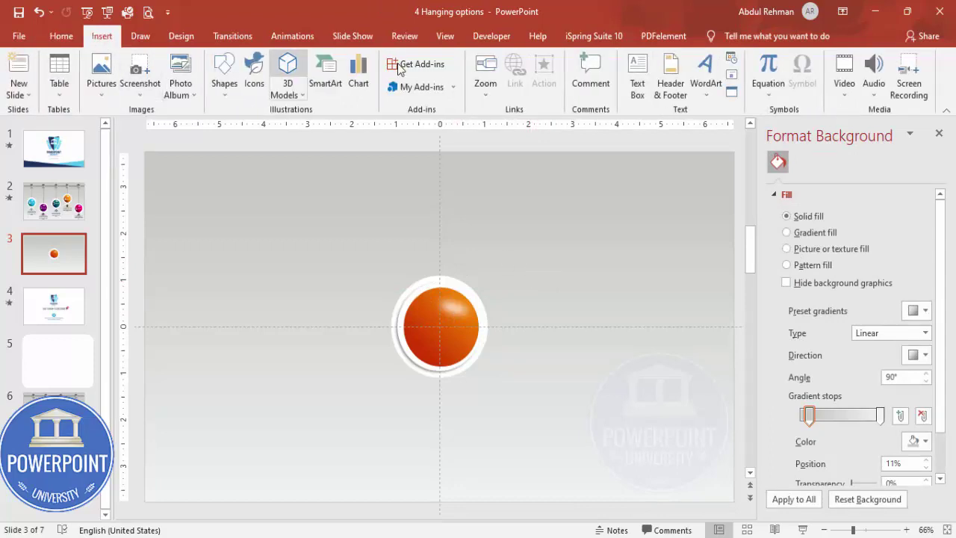
click(637, 74)
drag(512, 224, 553, 253)
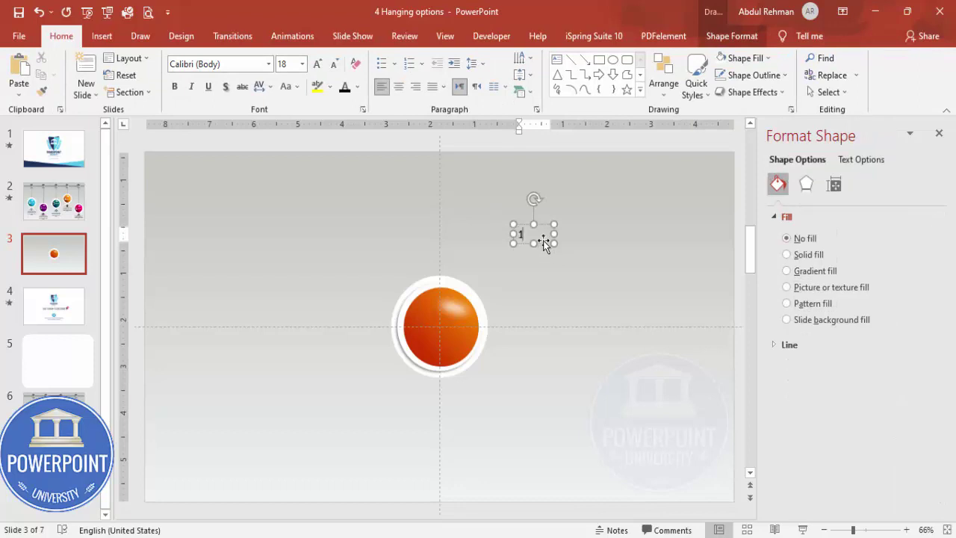
text(1)
Step: Make the 1 white at 54 pt, place it on the orange ball, and copy it
click(317, 65)
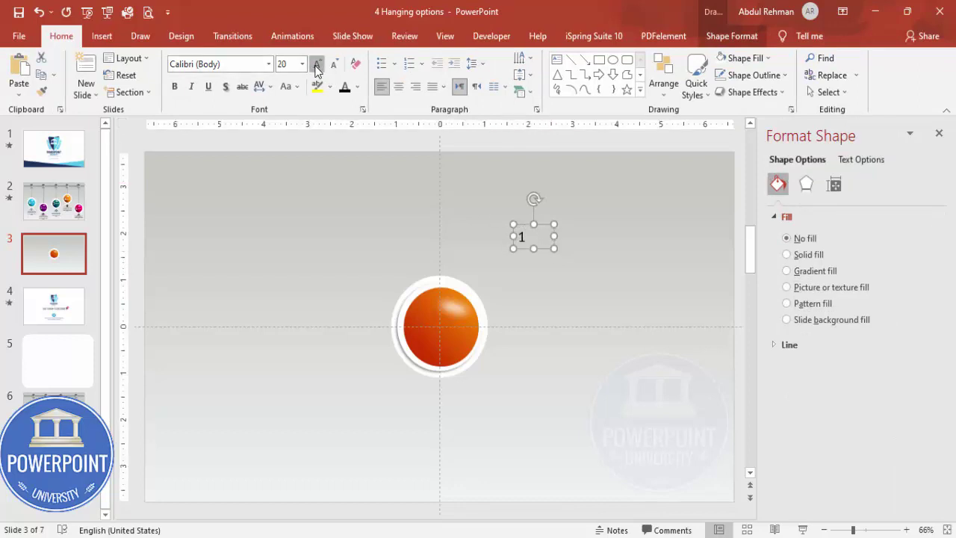
click(317, 65)
click(317, 65)
click(318, 65)
click(317, 65)
click(318, 65)
click(317, 65)
click(357, 87)
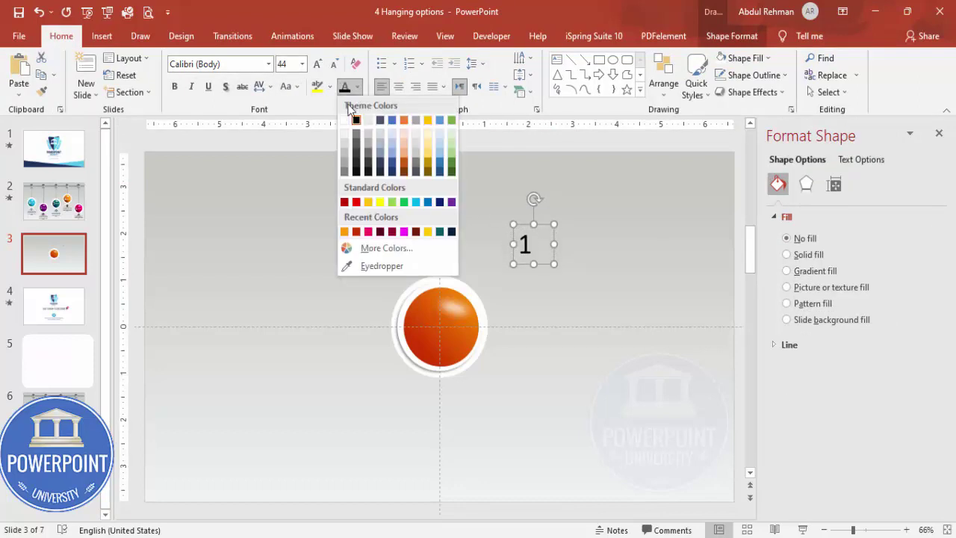
click(348, 121)
drag(546, 239, 433, 309)
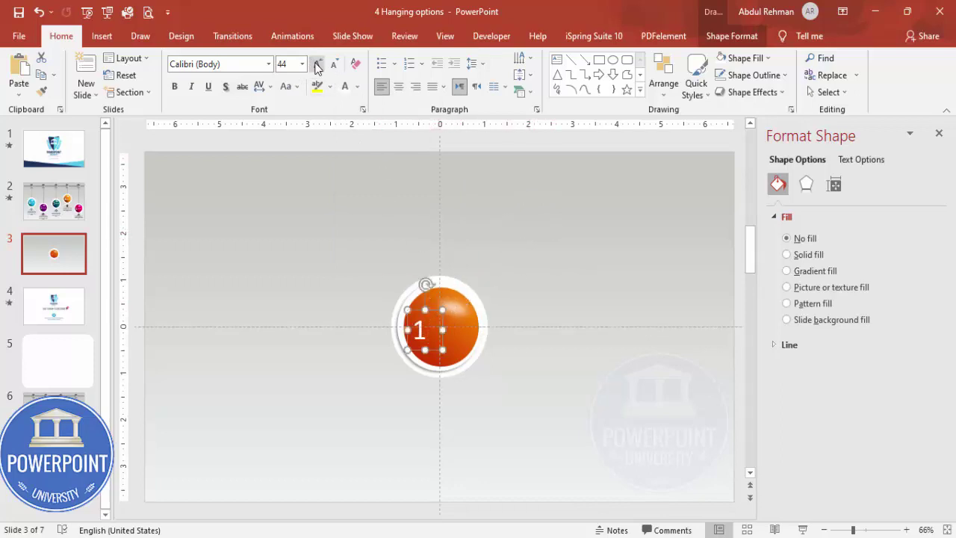
click(316, 63)
click(317, 64)
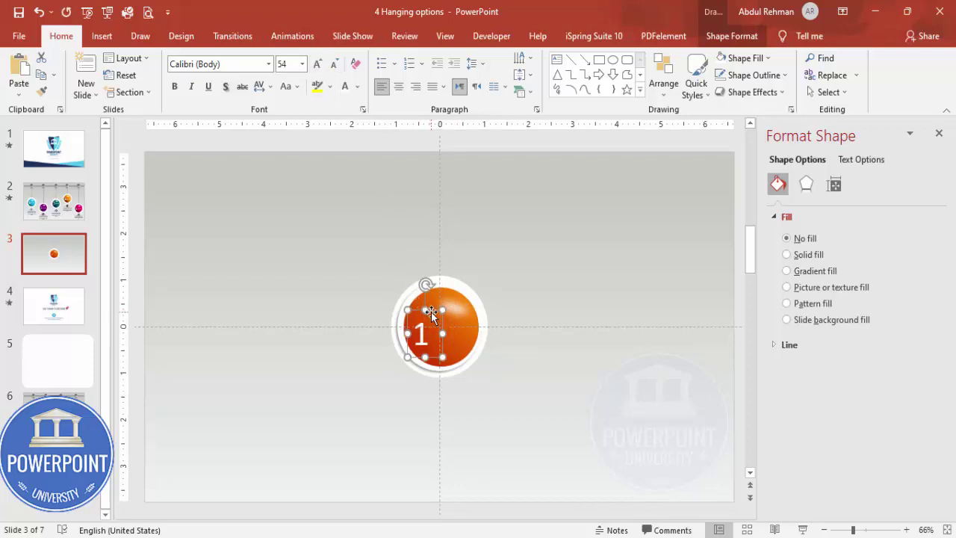
drag(430, 311, 529, 259)
Step: Change the copied numeral to 'OPTION' at 24 pt and place it beside the 1
double_click(507, 277)
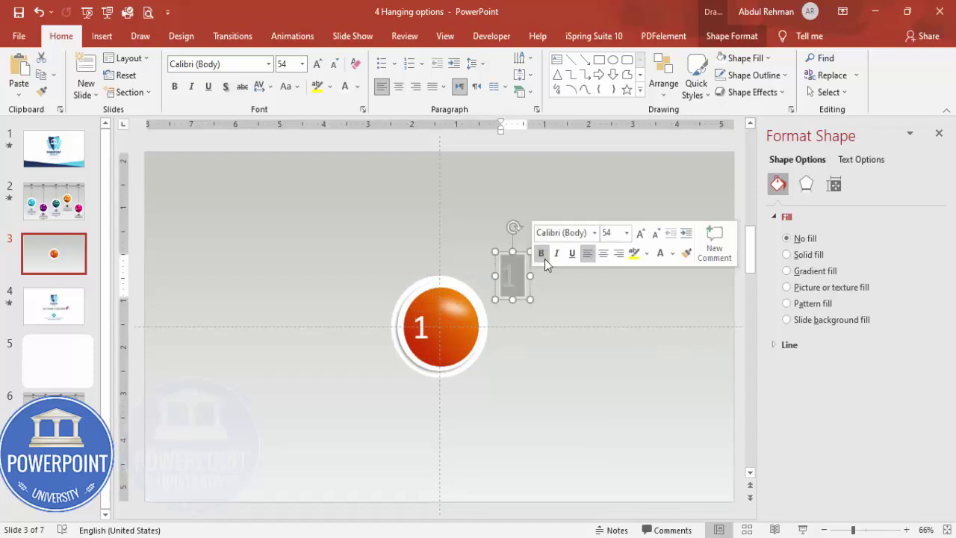
text(OPTION)
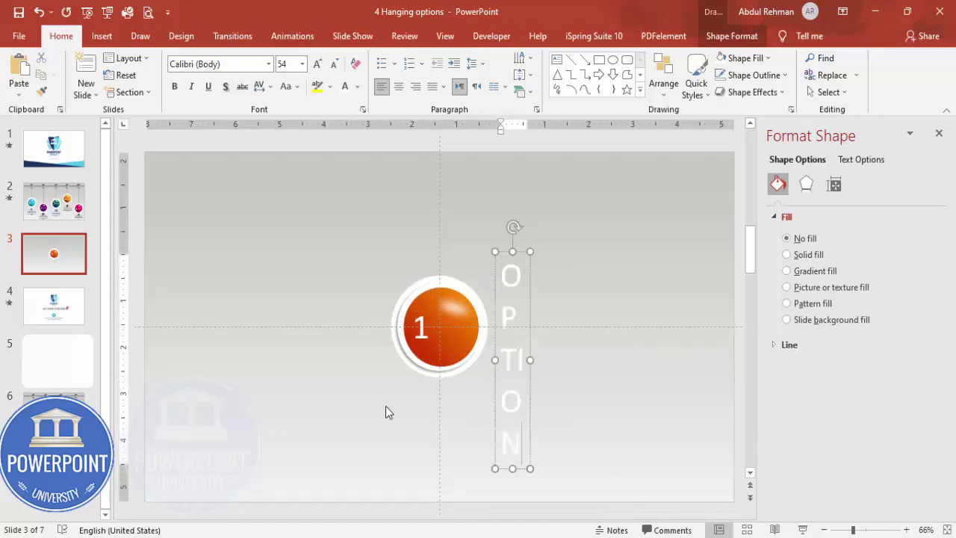
click(529, 360)
drag(530, 361, 618, 322)
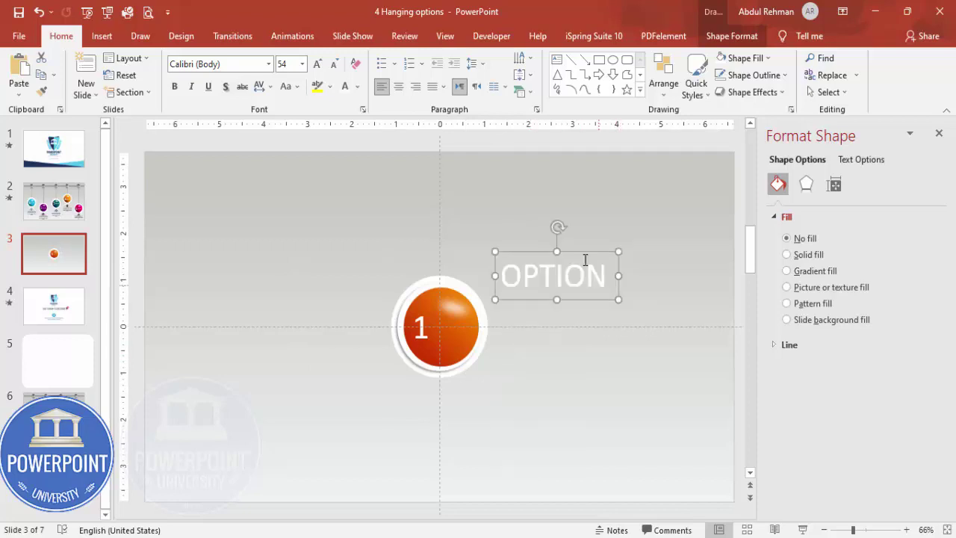
click(335, 64)
click(334, 64)
click(335, 64)
click(335, 64)
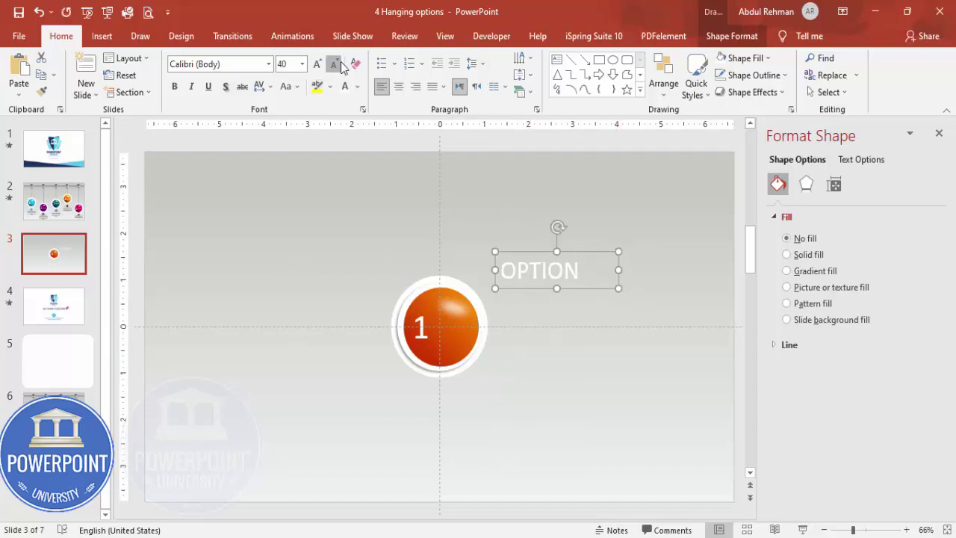
click(335, 64)
click(335, 64)
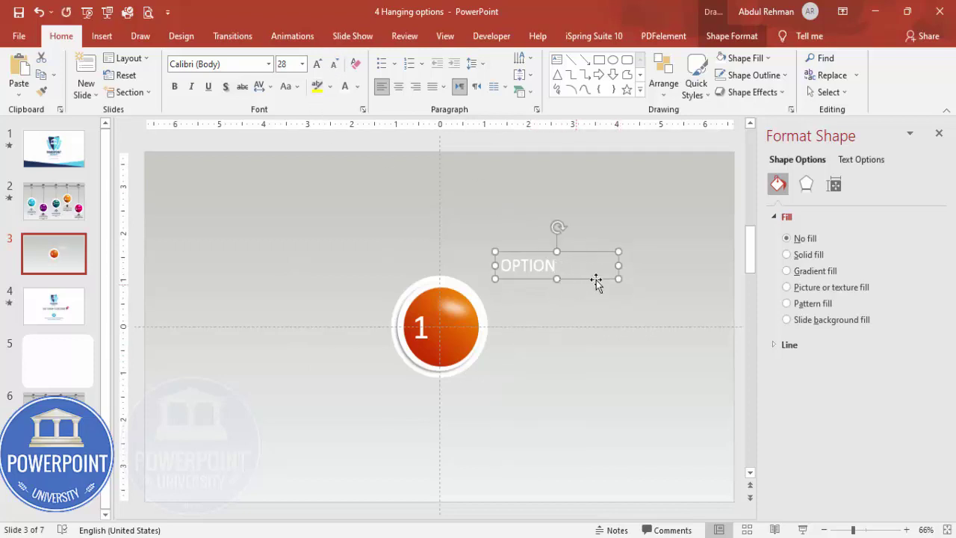
drag(619, 265, 471, 314)
click(334, 65)
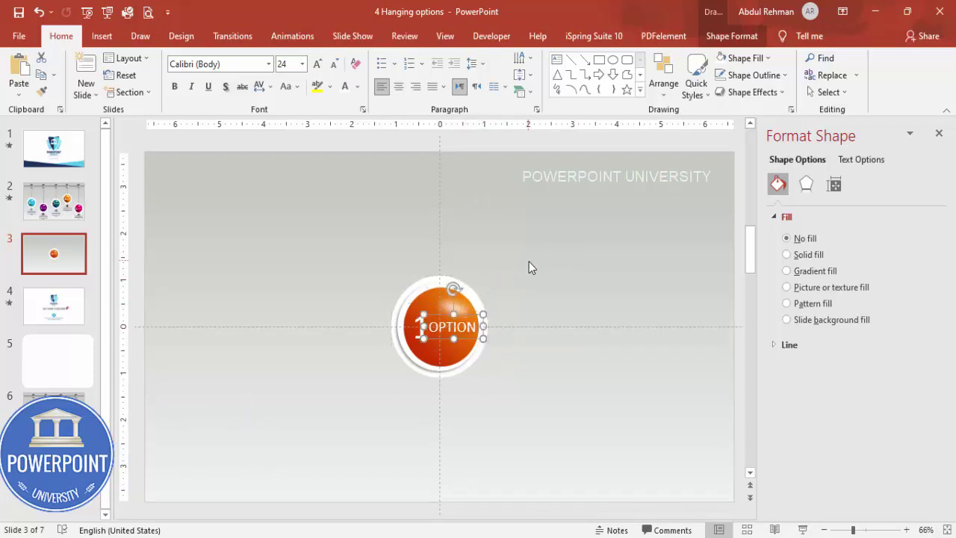
click(528, 263)
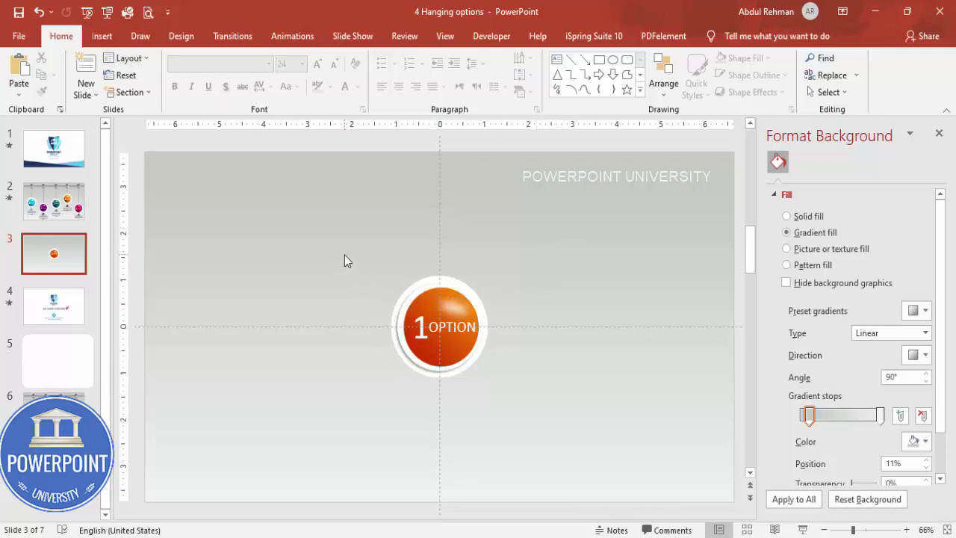
Step: Group the ball parts and add a preset reflection beneath them
drag(345, 254, 568, 426)
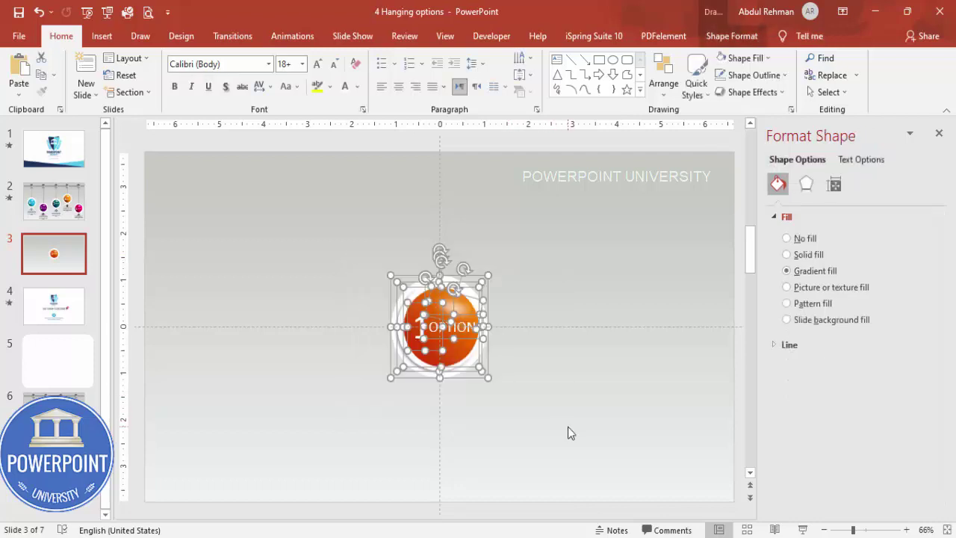
key(ctrl+g)
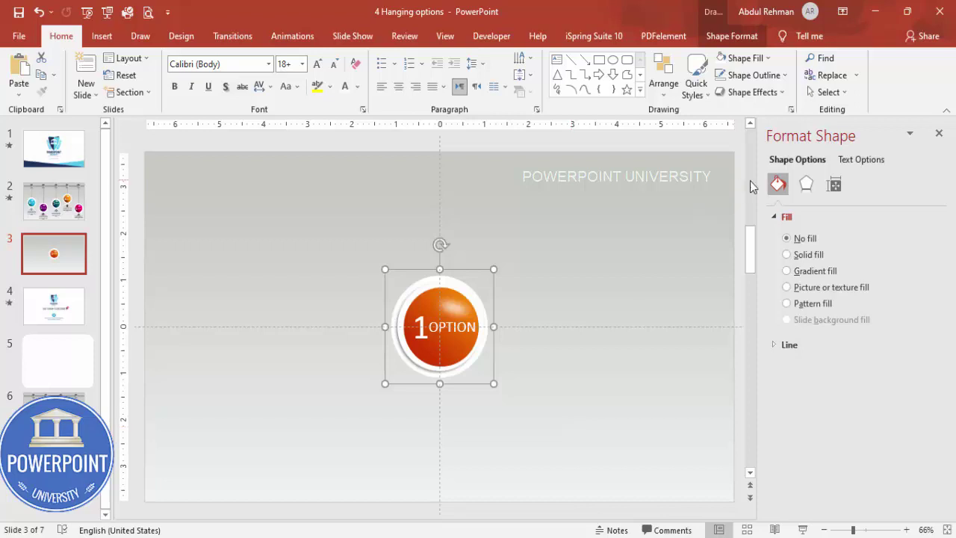
click(812, 186)
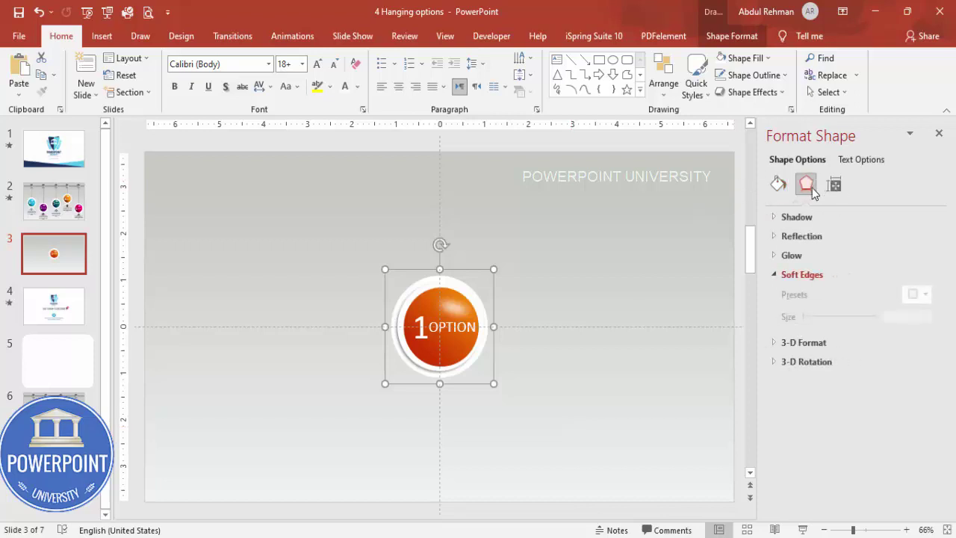
click(811, 238)
click(917, 256)
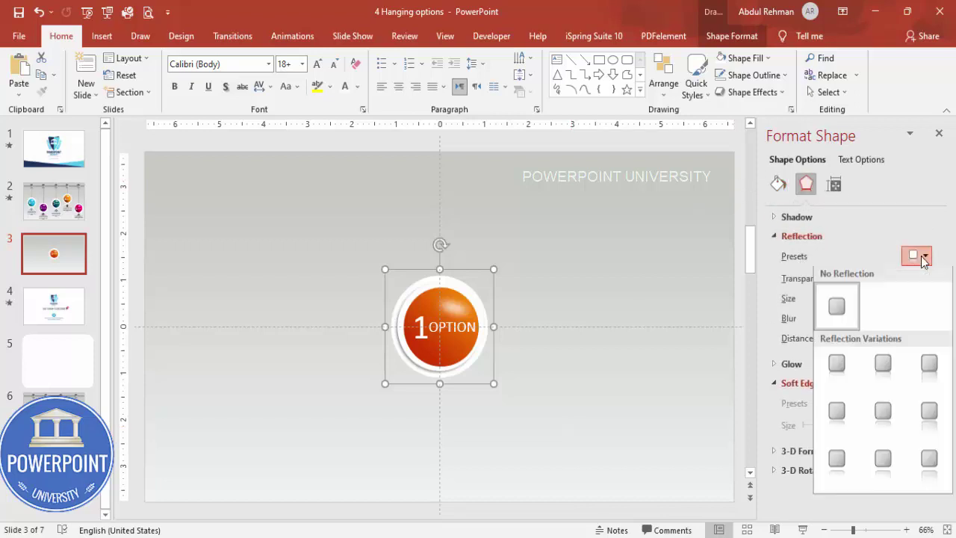
click(883, 413)
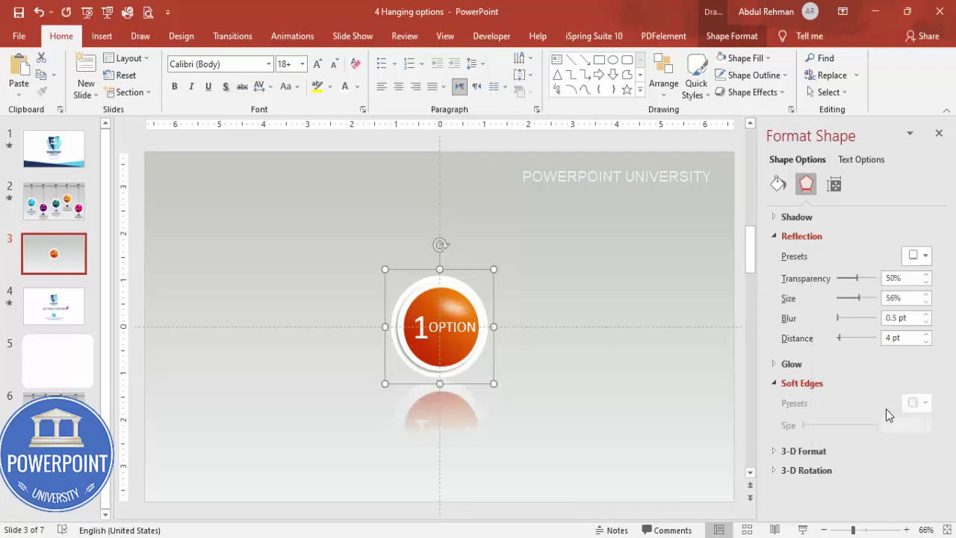
Step: Move the grouped ball to the slide's left side
click(559, 334)
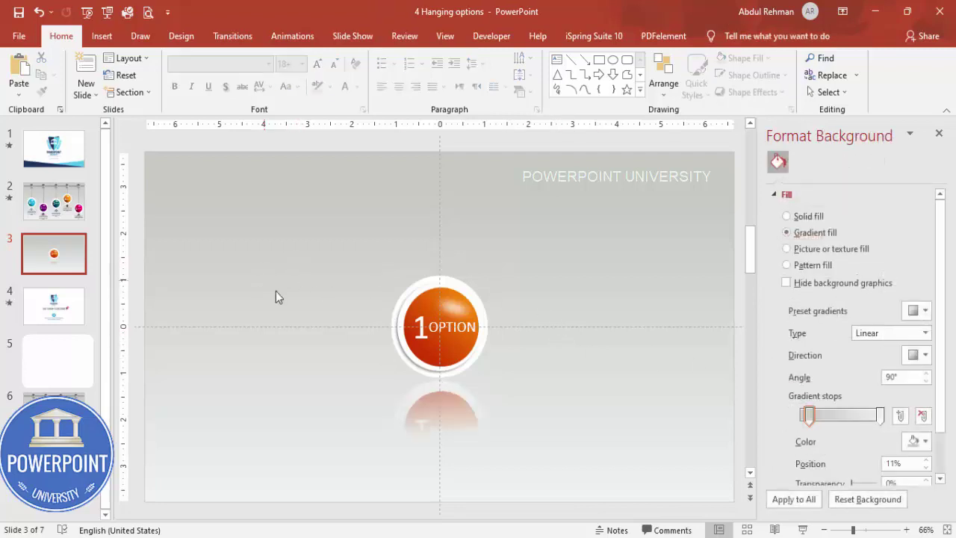
drag(313, 270, 594, 415)
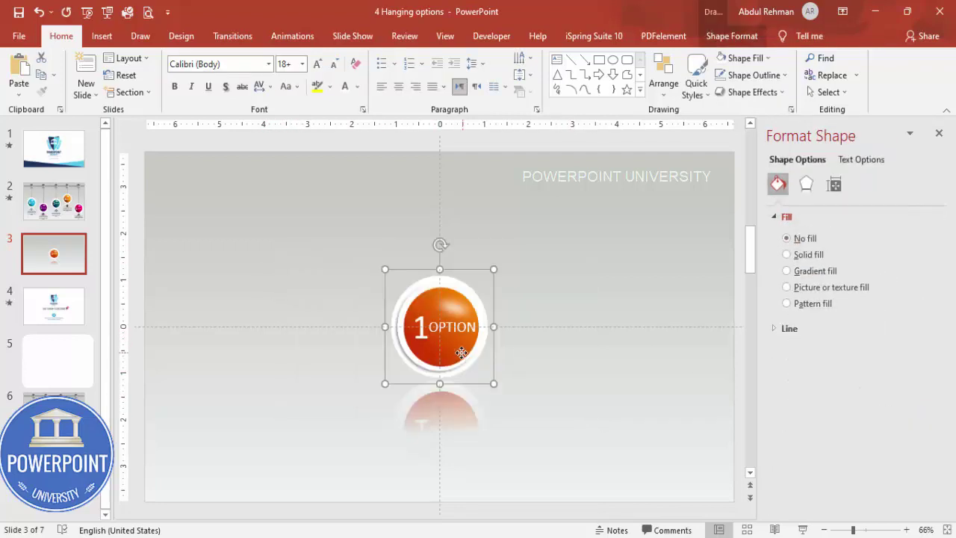
drag(451, 357, 278, 354)
Step: Draw a thin outline-free rectangle bar across the top of the slide
click(360, 343)
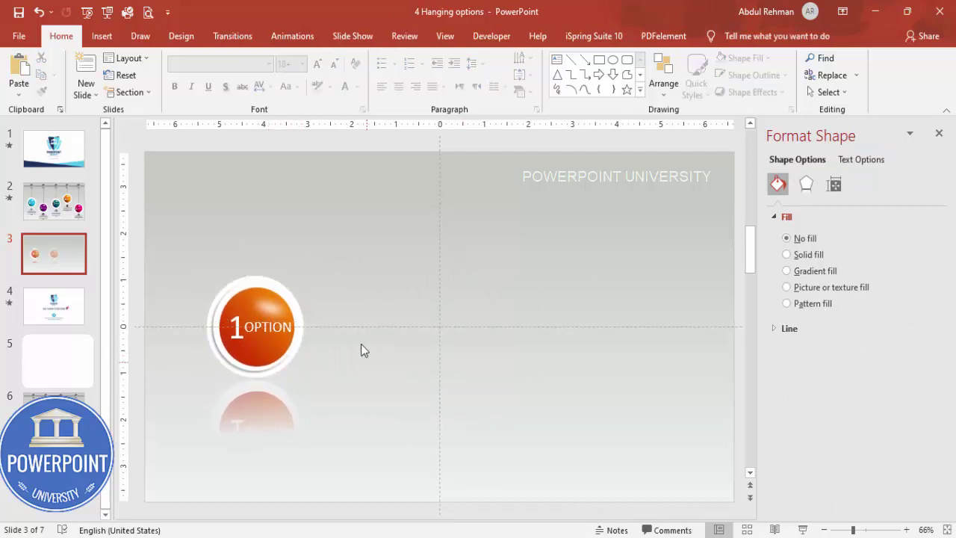
click(102, 36)
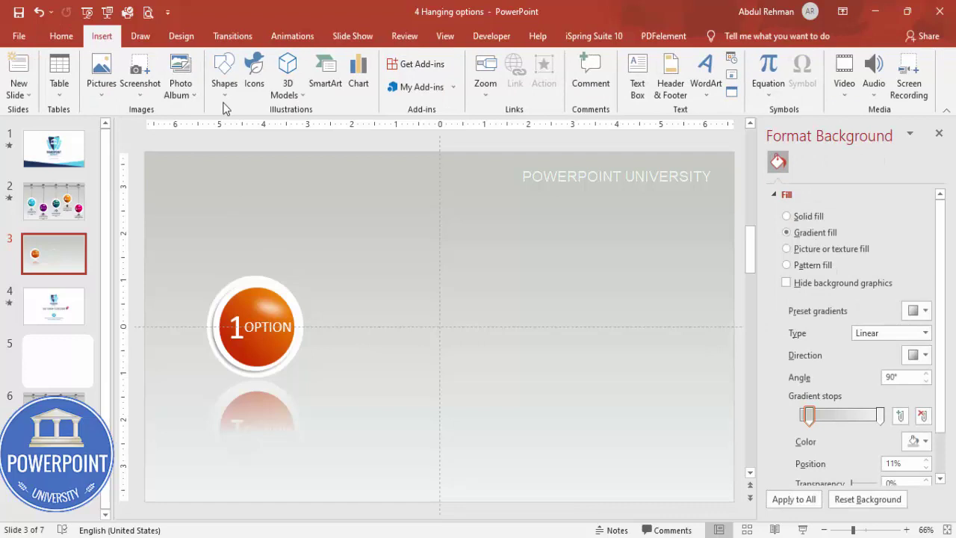
click(223, 103)
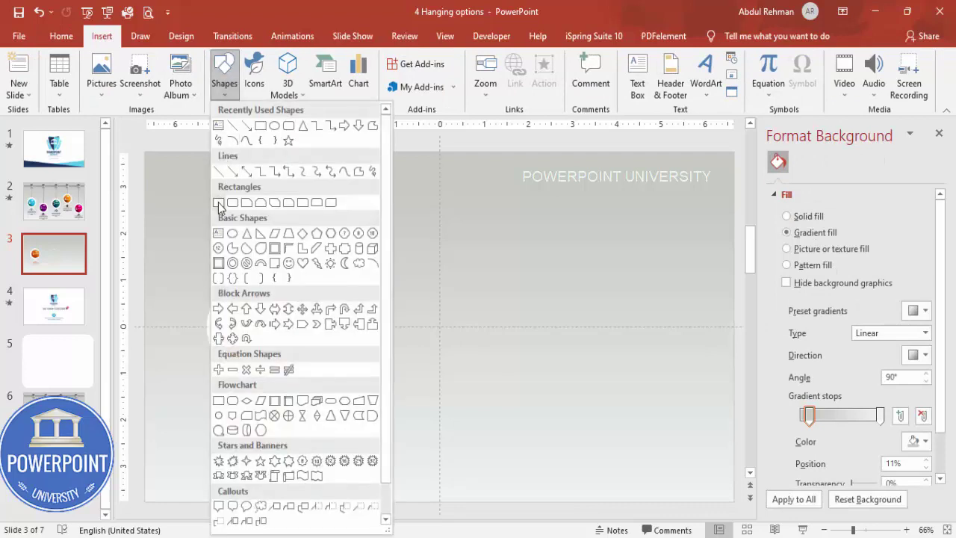
click(218, 203)
drag(146, 177, 733, 190)
click(368, 74)
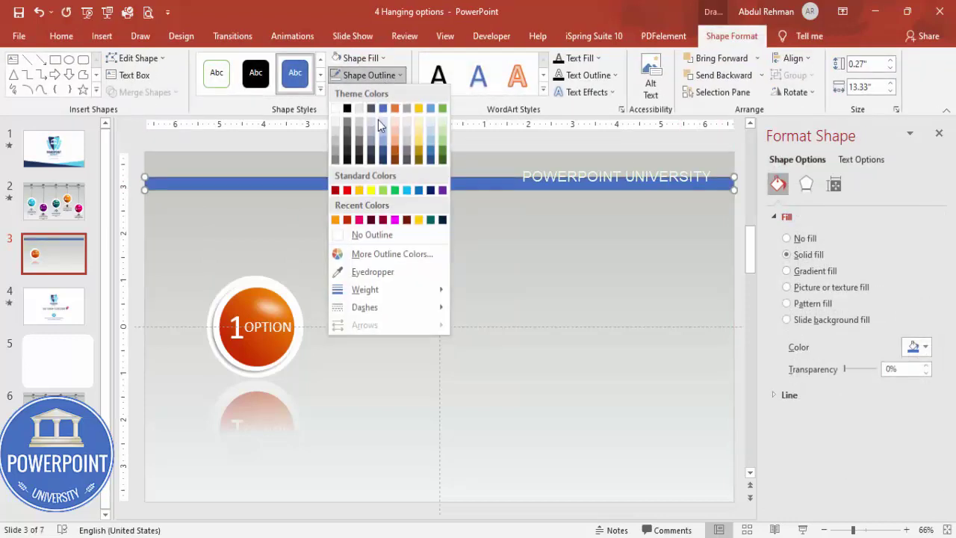
click(387, 235)
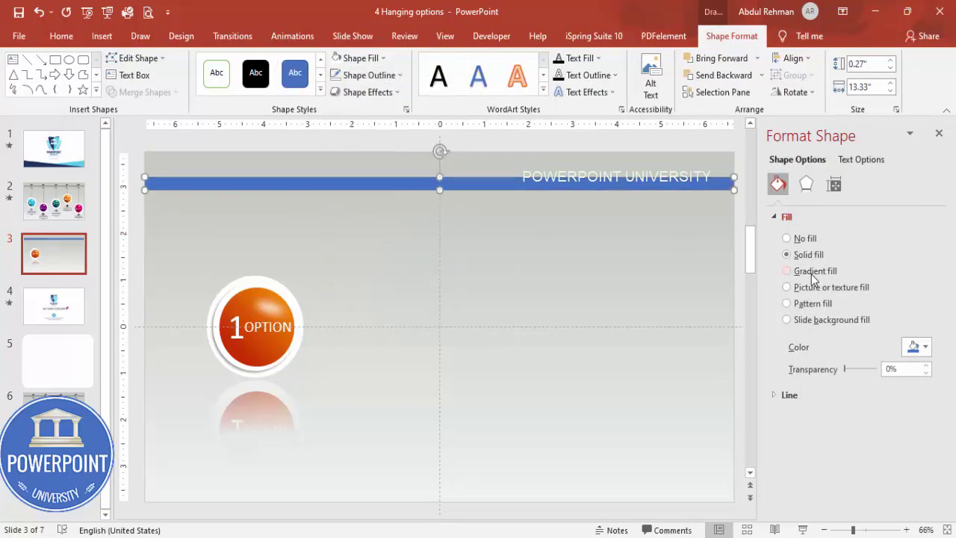
Step: Fill the bar with a black-to-light-grey gradient, adding a light grey middle stop at 50%
click(812, 271)
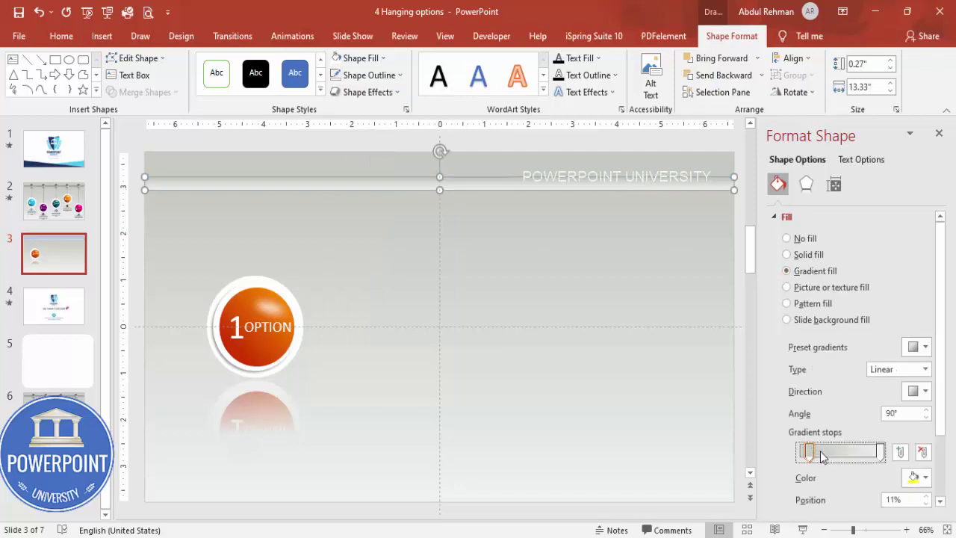
click(917, 477)
click(850, 320)
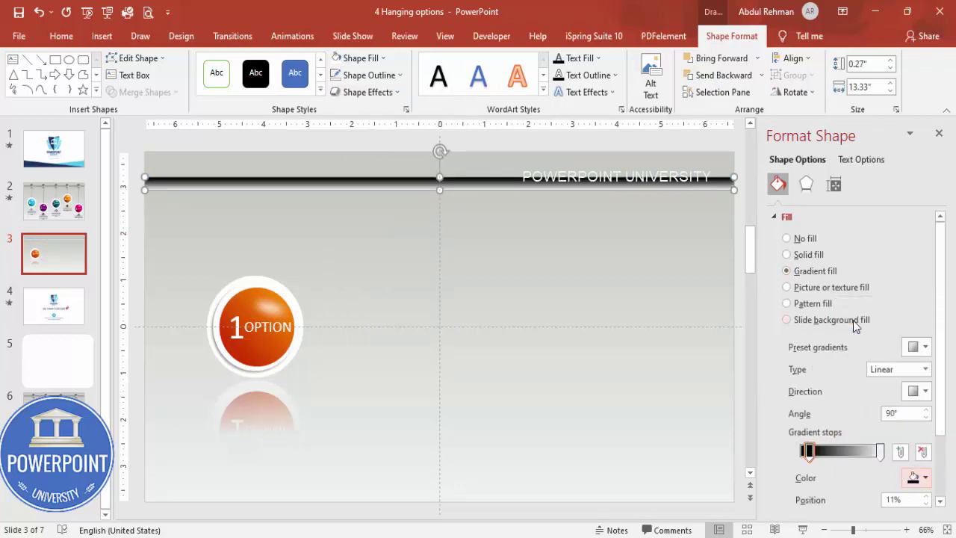
click(844, 452)
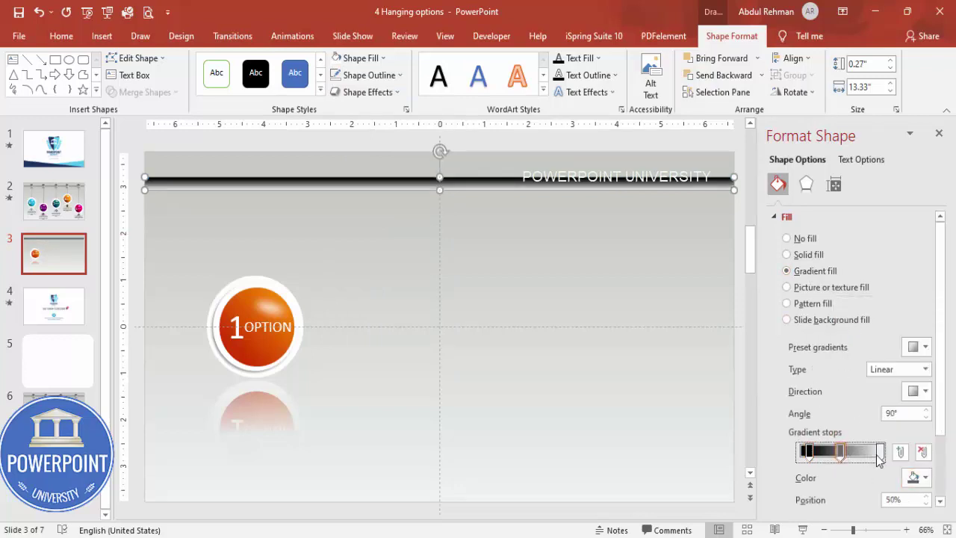
click(918, 477)
click(838, 348)
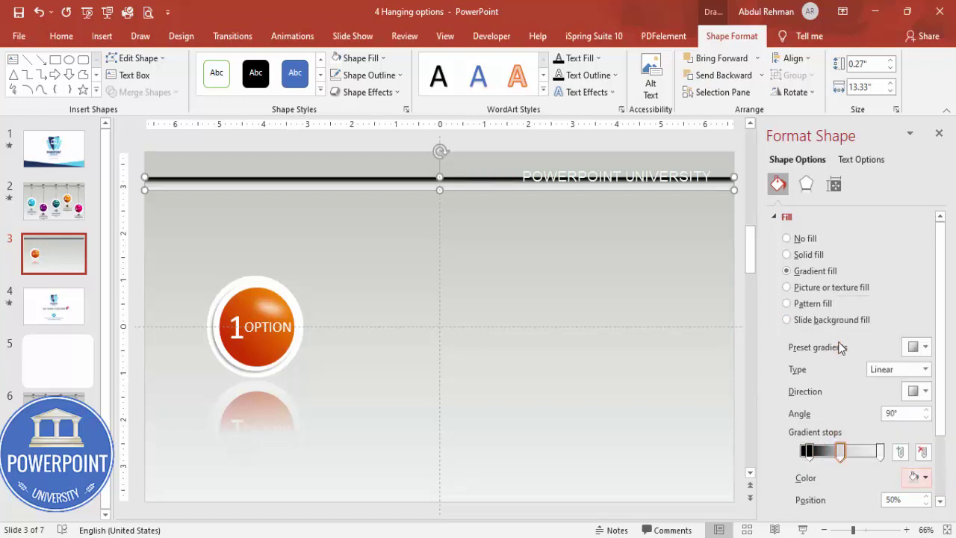
click(879, 450)
click(916, 476)
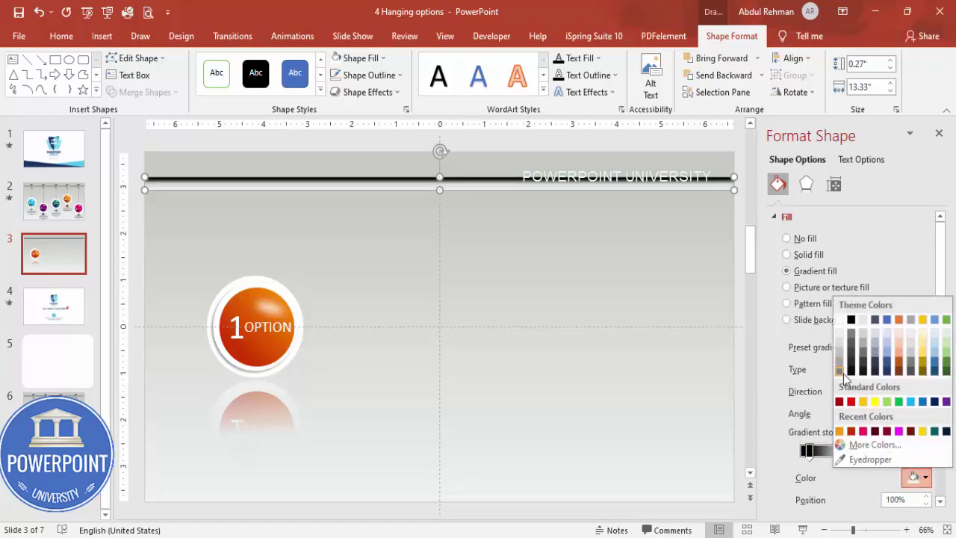
click(840, 371)
click(456, 255)
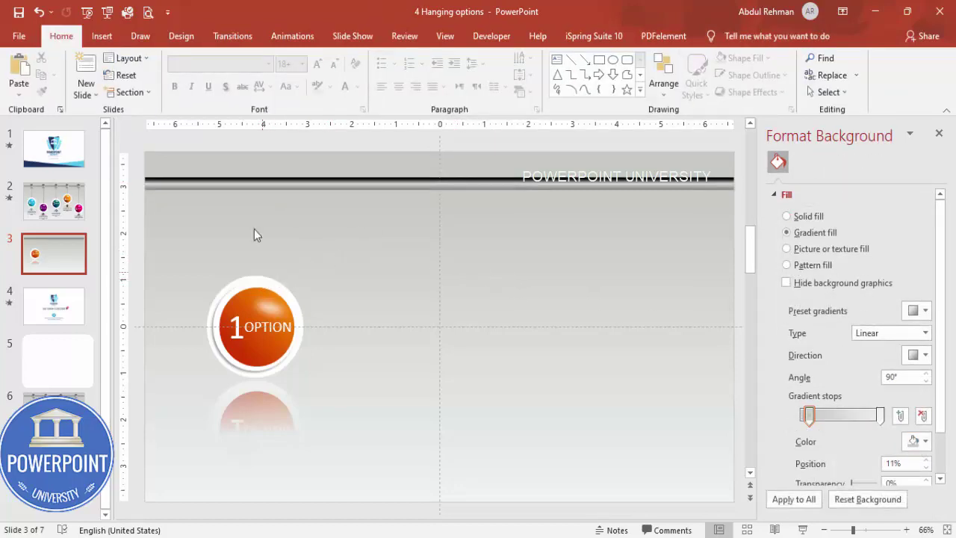
click(102, 36)
Step: Draw a small Circle: Hollow ring over the bar's left part, centred on the bar
click(227, 94)
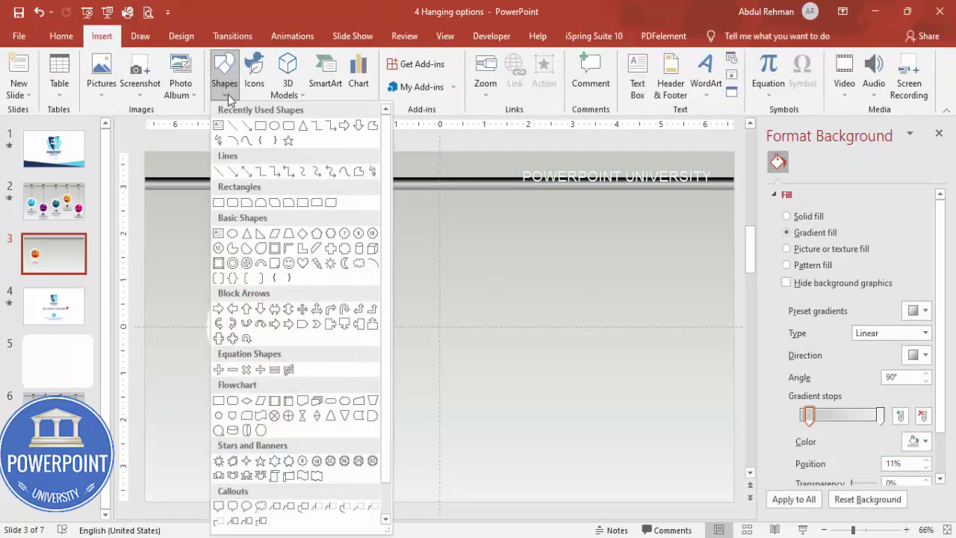
click(233, 264)
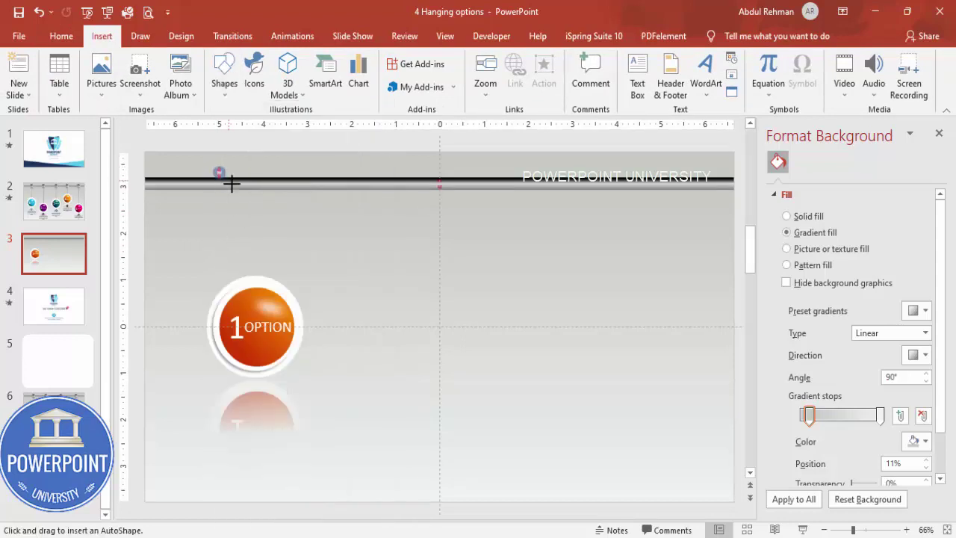
drag(231, 183, 249, 204)
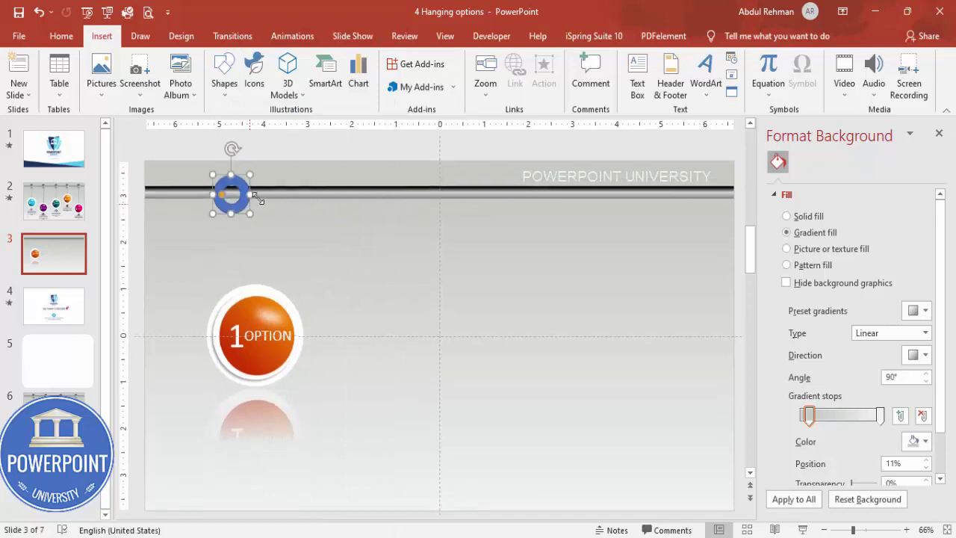
scroll(482, 368, up, 10)
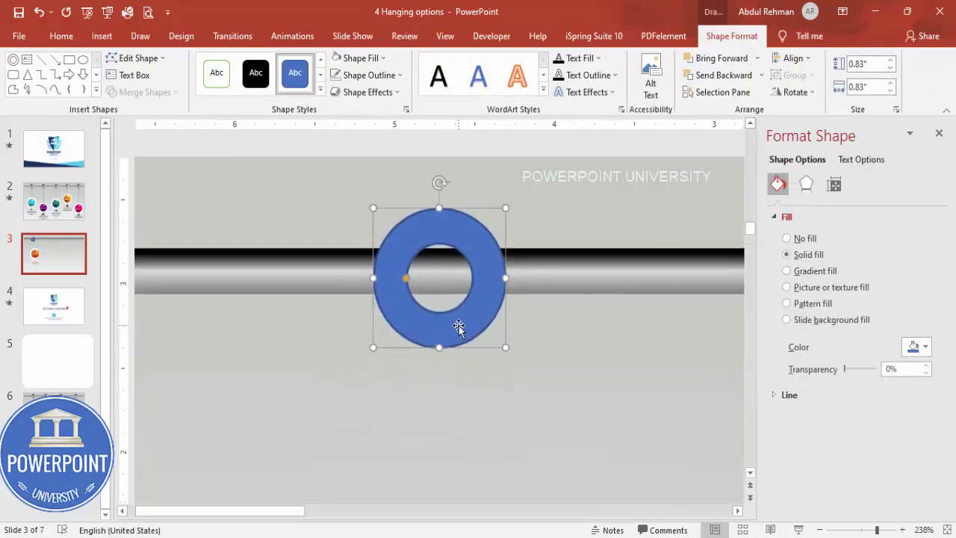
drag(453, 327, 457, 317)
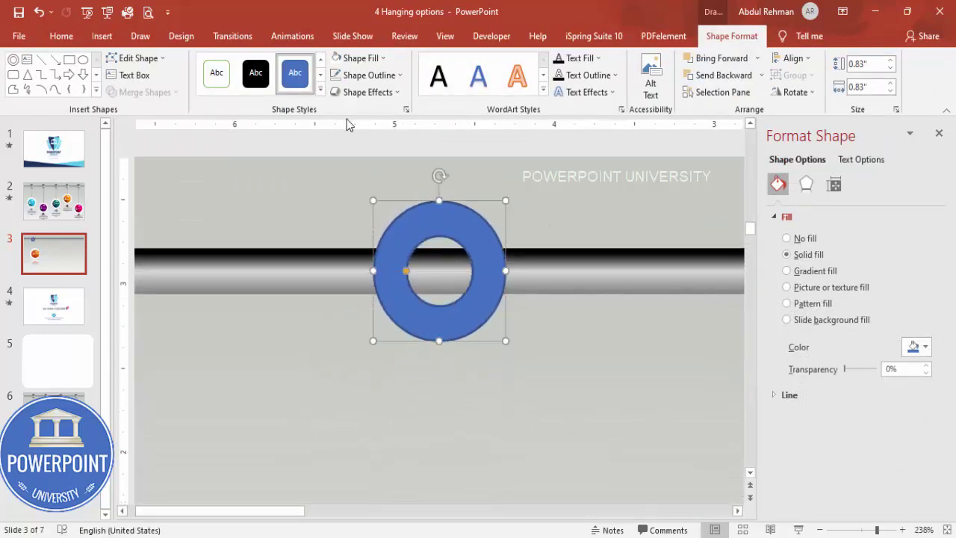
click(366, 75)
Step: Remove the ring's outline and draw a rectangle covering the ring's left side
click(359, 232)
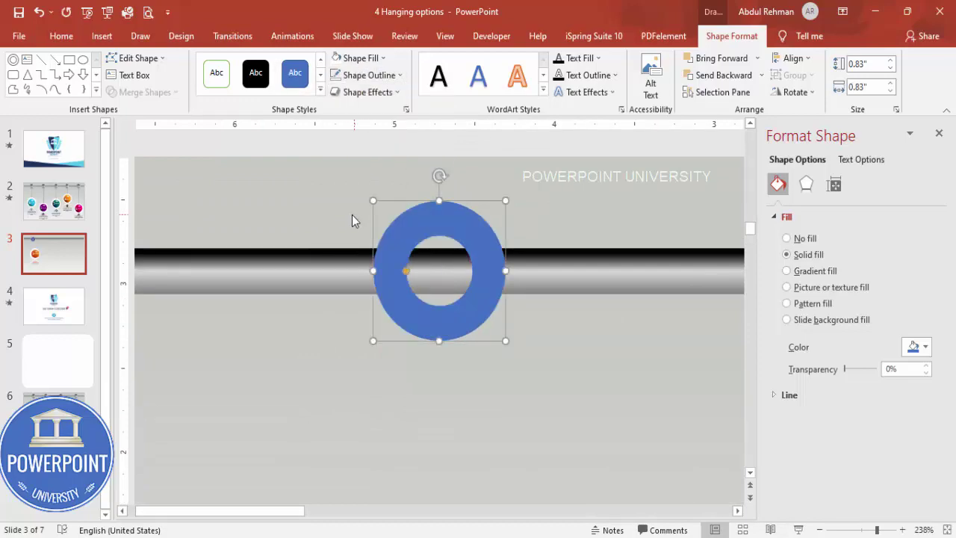
click(353, 215)
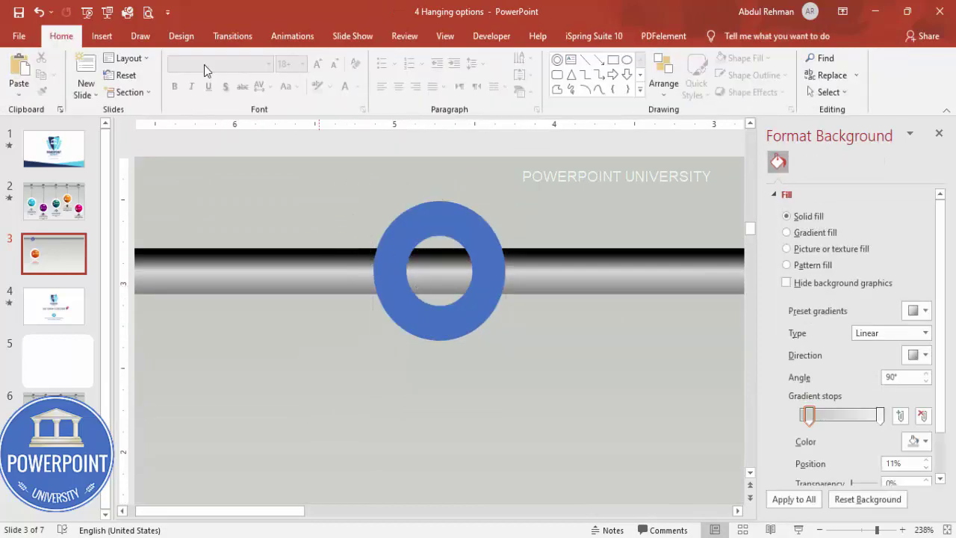
click(101, 35)
click(224, 78)
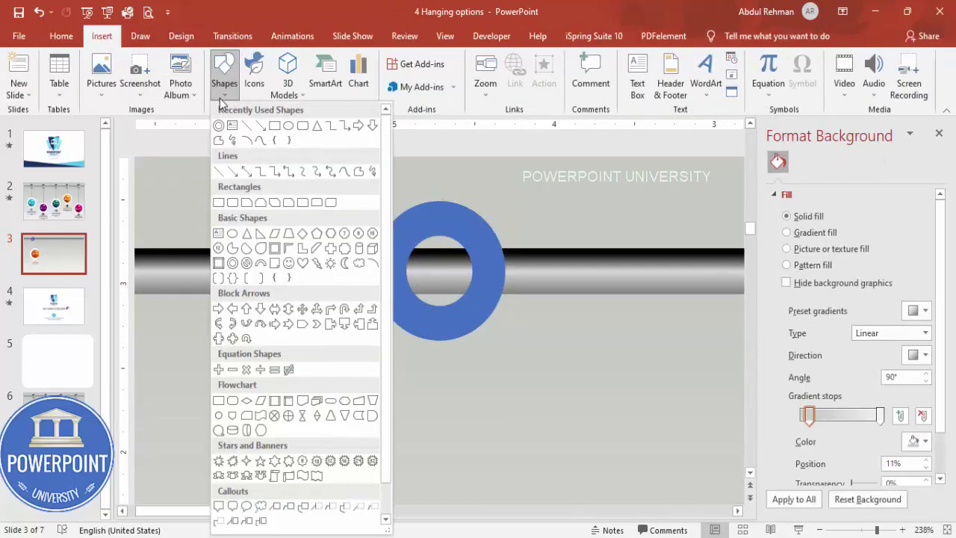
click(218, 203)
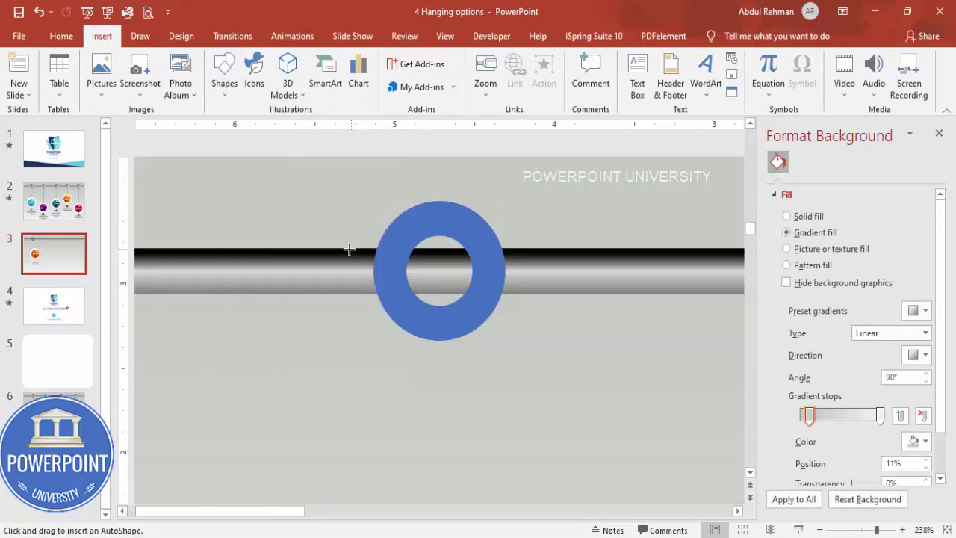
drag(368, 259, 440, 294)
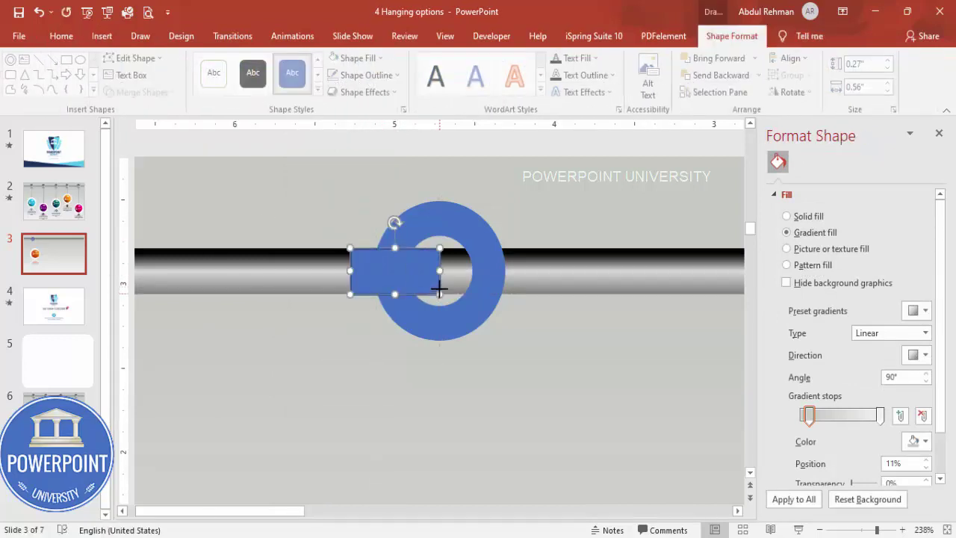
Step: Subtract the rectangle from the ring with Merge Shapes and give the cut ring no outline
click(441, 220)
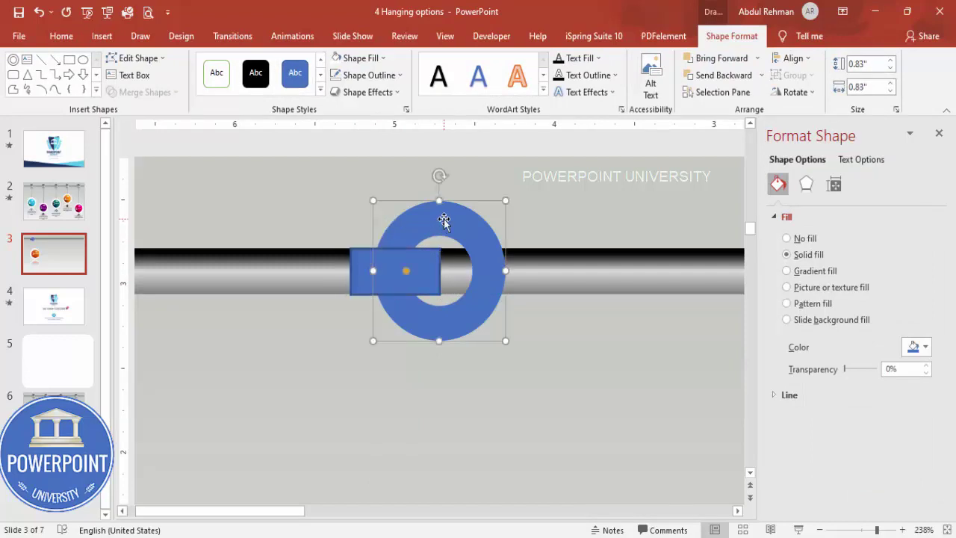
shift+click(416, 259)
click(142, 92)
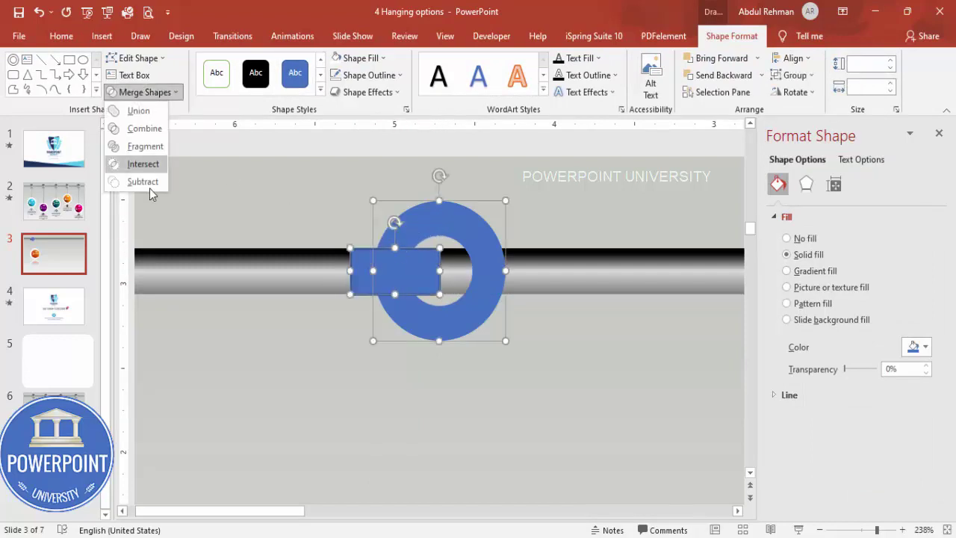
click(151, 183)
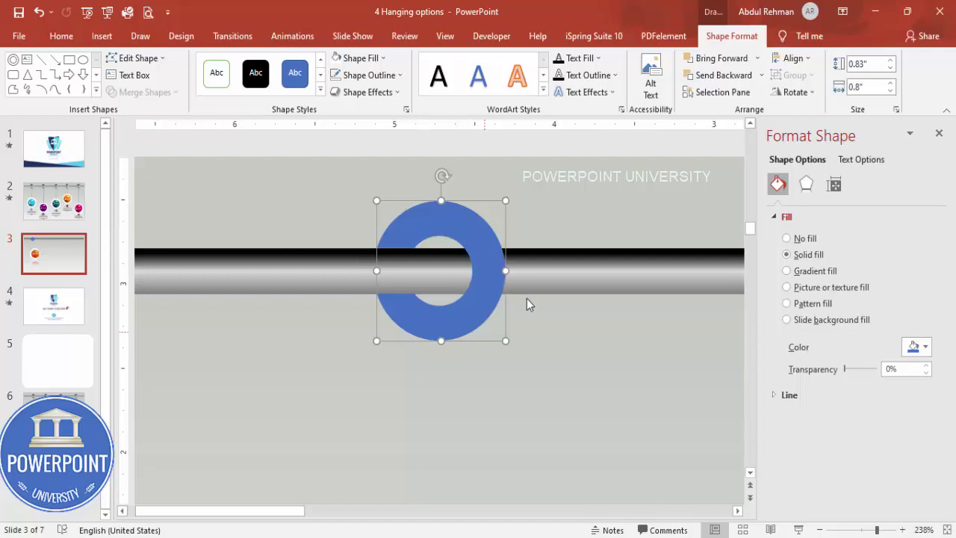
click(366, 75)
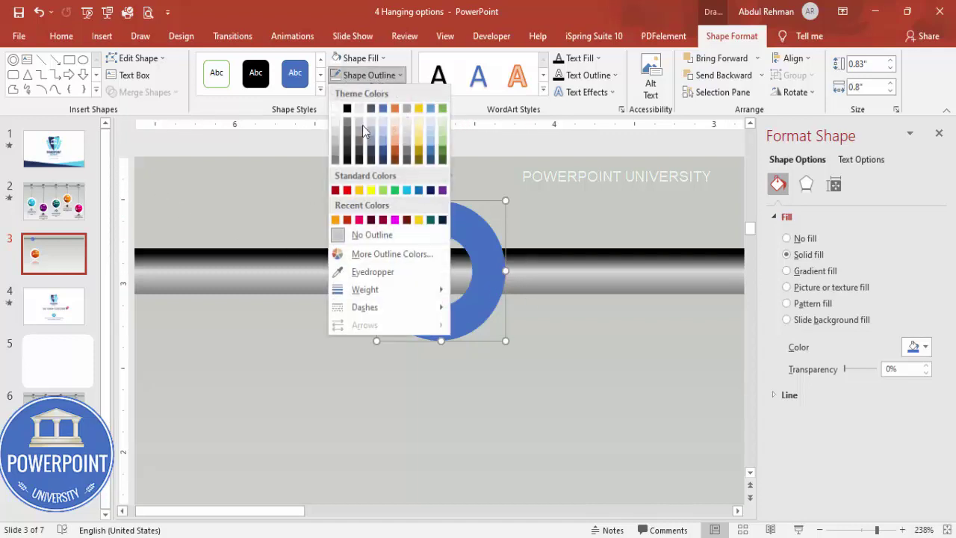
click(366, 233)
click(313, 257)
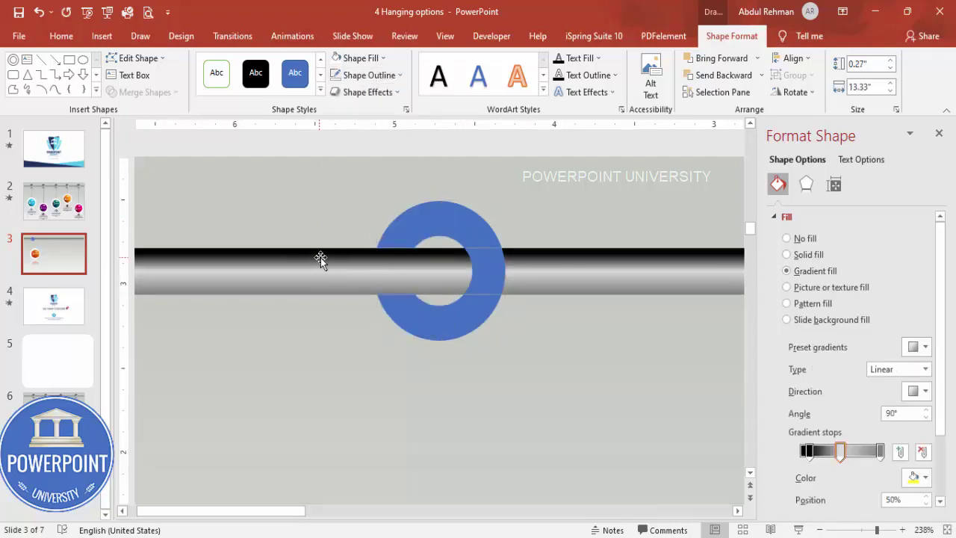
Step: Format Paint the bar's metallic grey gradient onto the ring and slide it above the orange ball
click(939, 529)
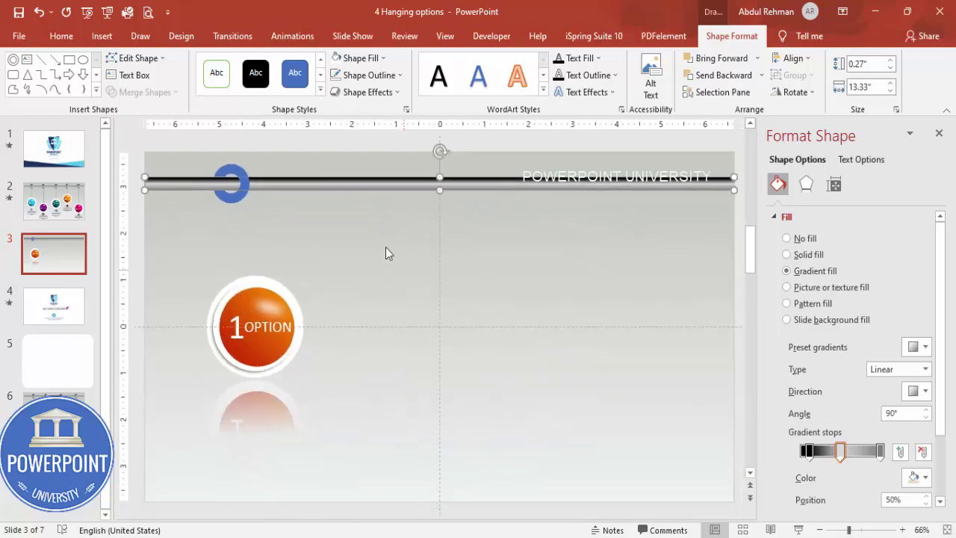
click(63, 36)
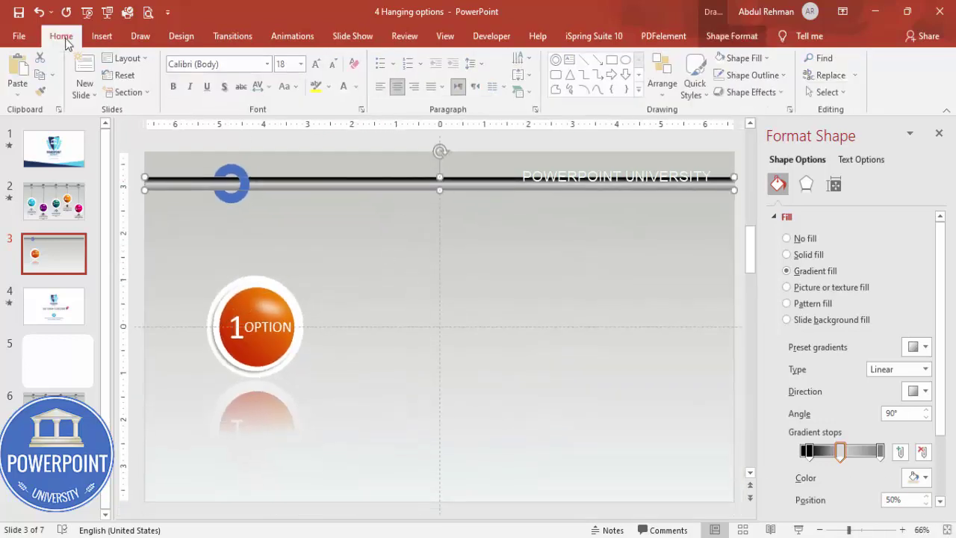
click(43, 95)
click(231, 181)
click(319, 236)
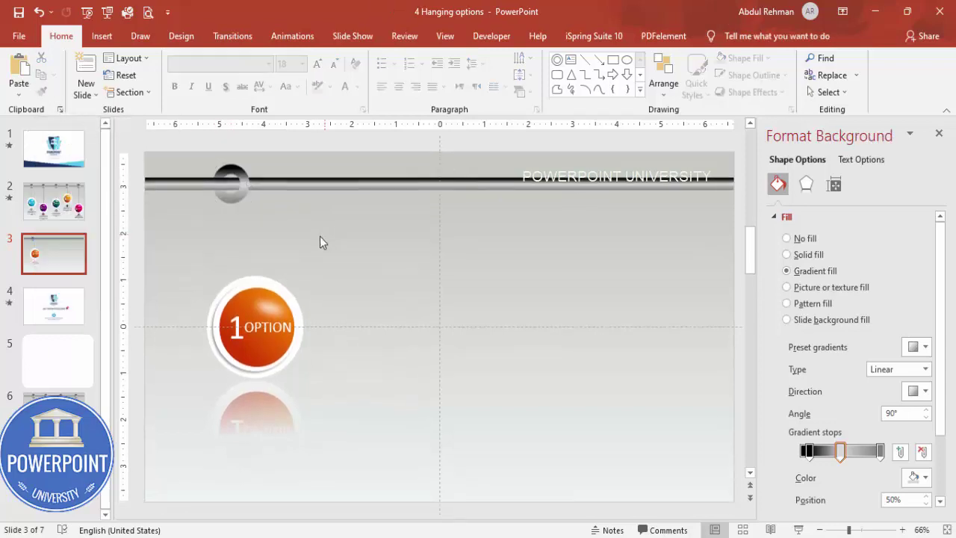
drag(239, 174, 261, 171)
click(227, 148)
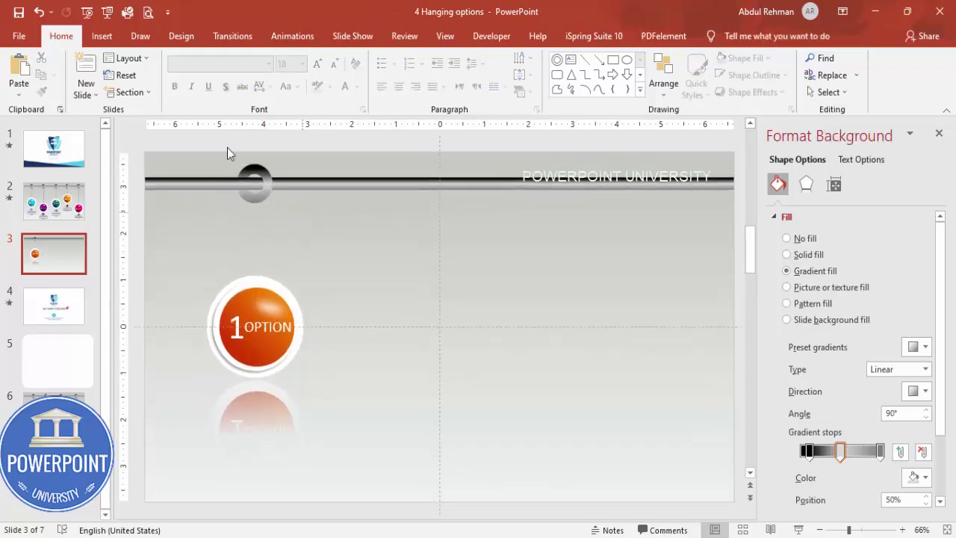
click(105, 37)
Step: Draw a straight line hanging from the ring down to the orange ball
click(224, 82)
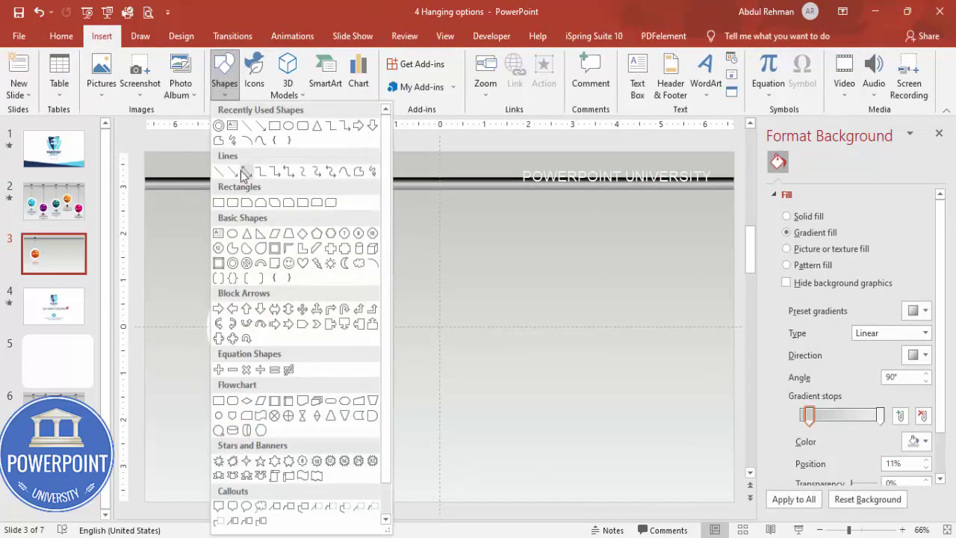
click(235, 172)
mouse_move(236, 165)
mouse_down()
mouse_move(273, 203)
mouse_move(255, 275)
mouse_up()
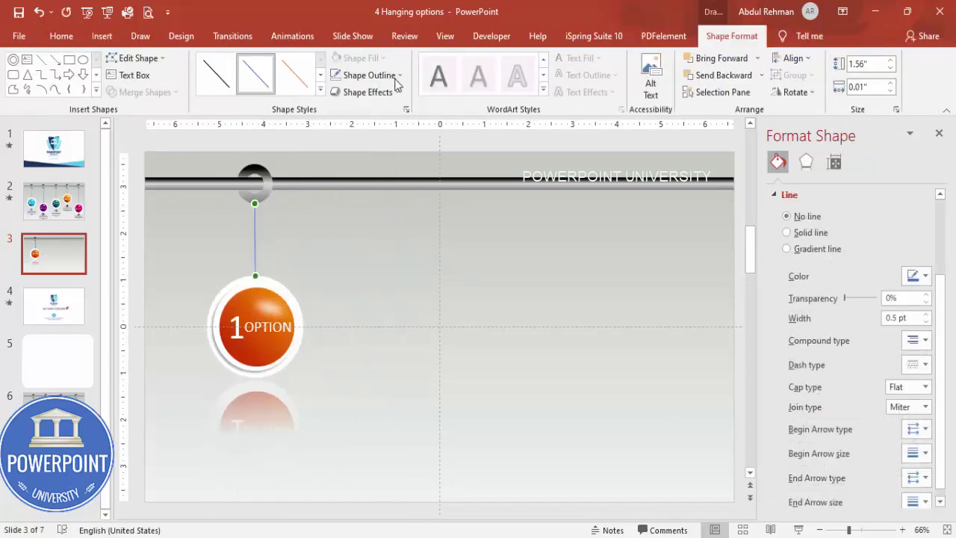
Step: Make the hanging line 2¼ pt thick with a round-dot dash
click(390, 75)
mouse_move(385, 292)
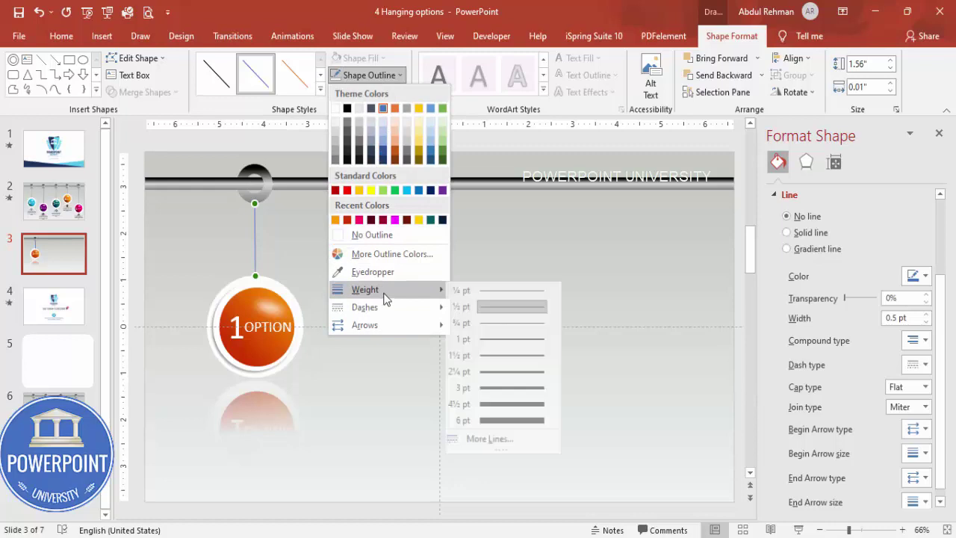
click(512, 371)
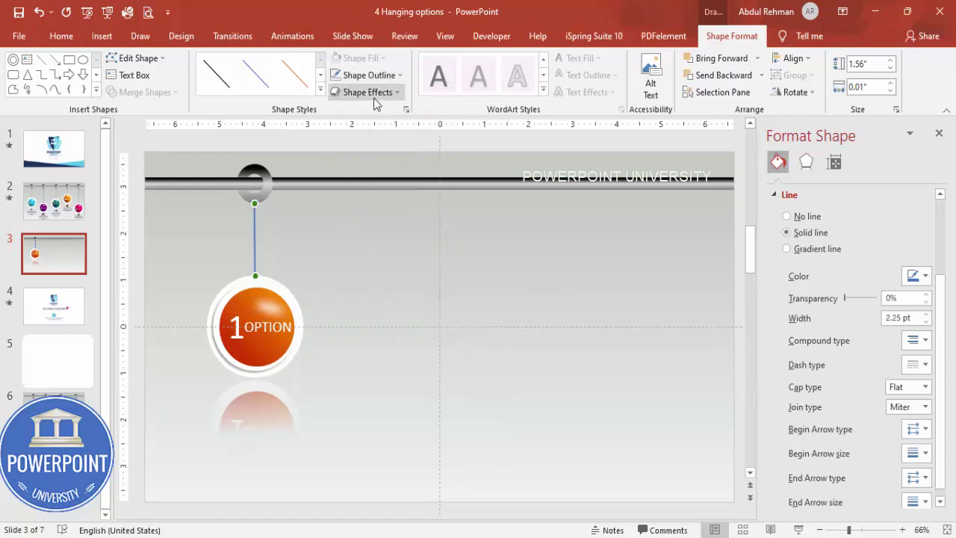
click(374, 75)
mouse_move(384, 307)
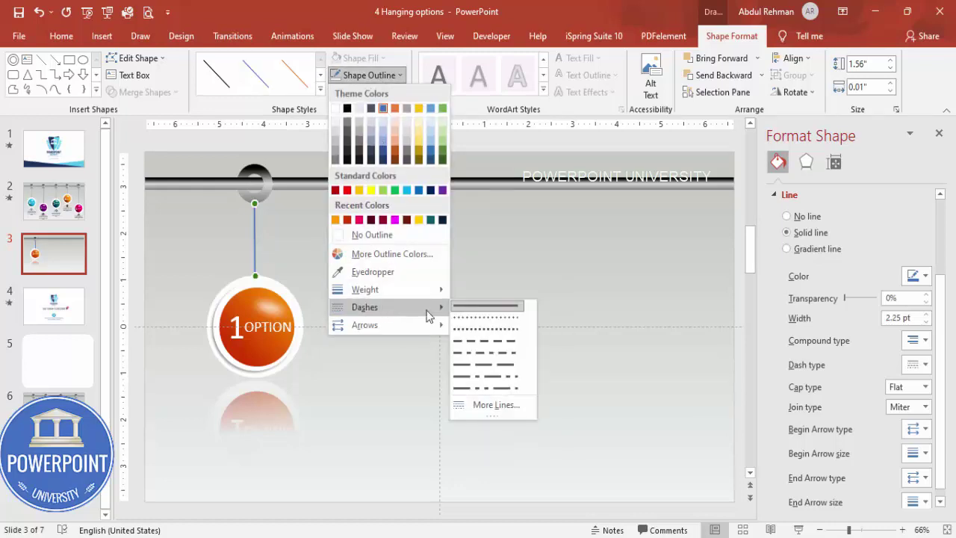
click(505, 319)
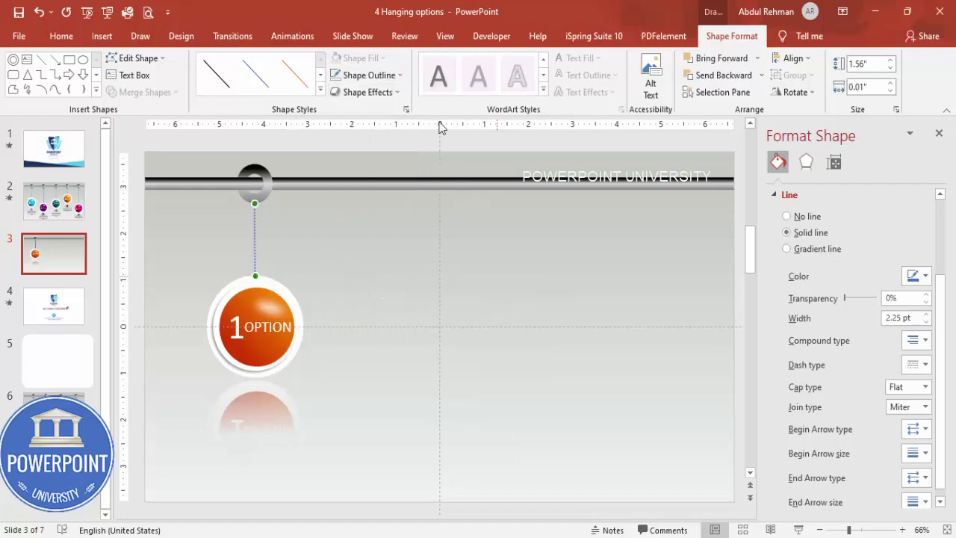
click(384, 77)
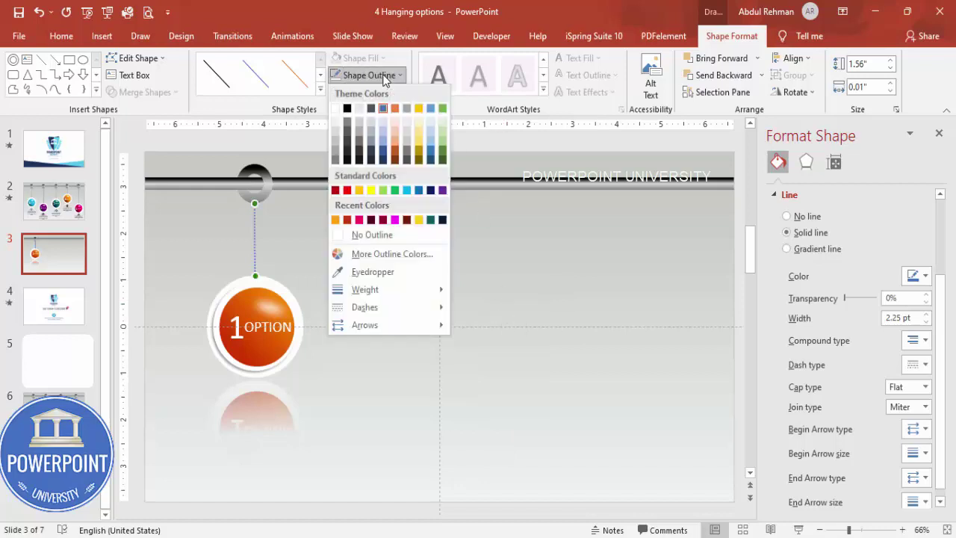
click(335, 161)
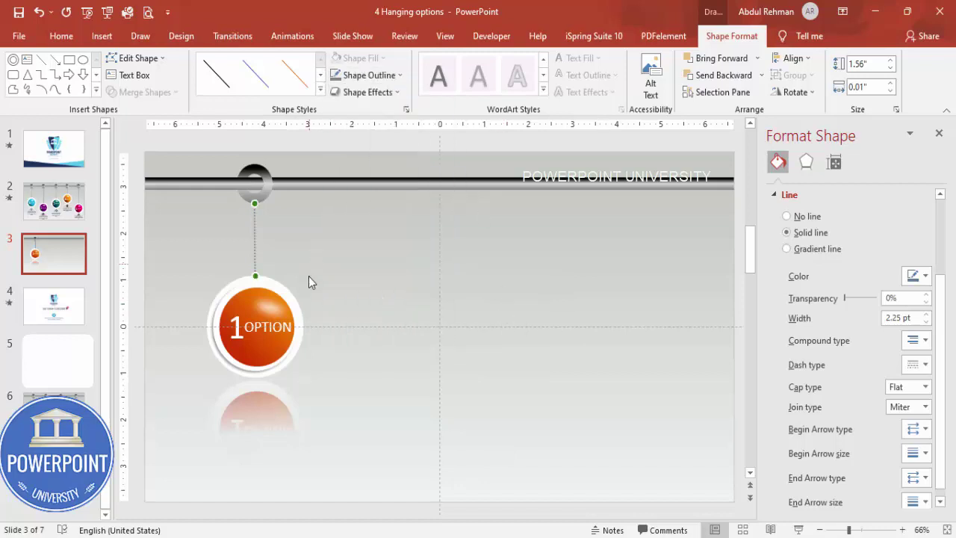
click(333, 261)
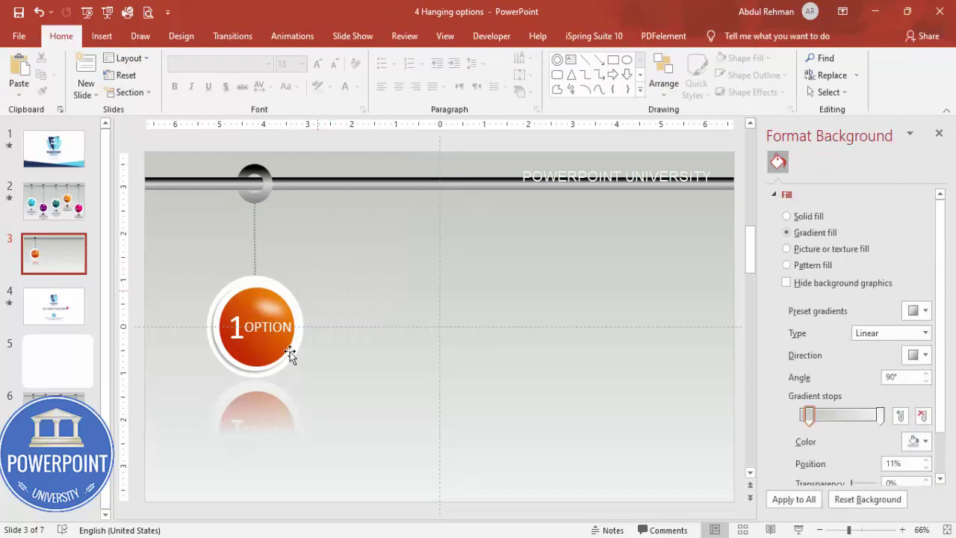
Step: Add a text box below the orange ball reading 'Add detail text here'
click(102, 35)
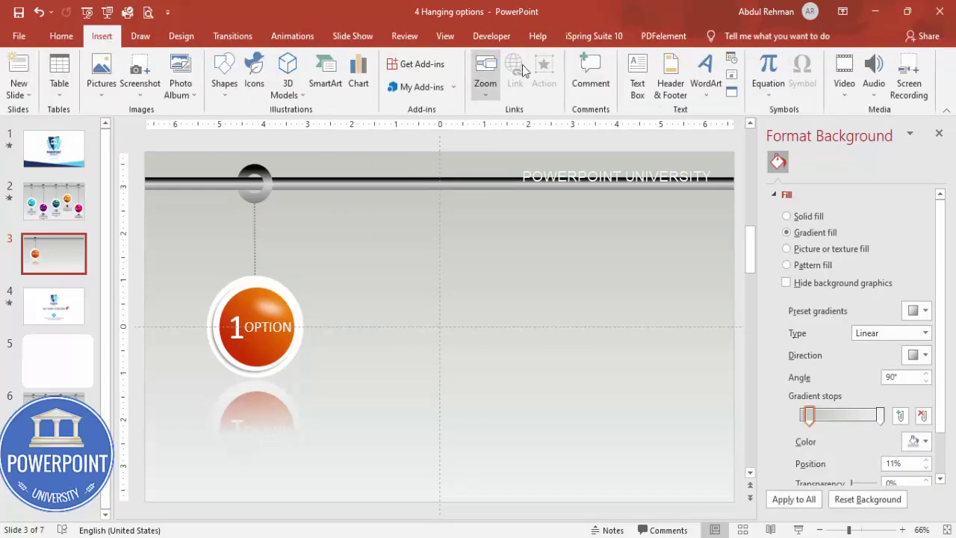
click(637, 79)
drag(213, 385, 312, 412)
text(Add de)
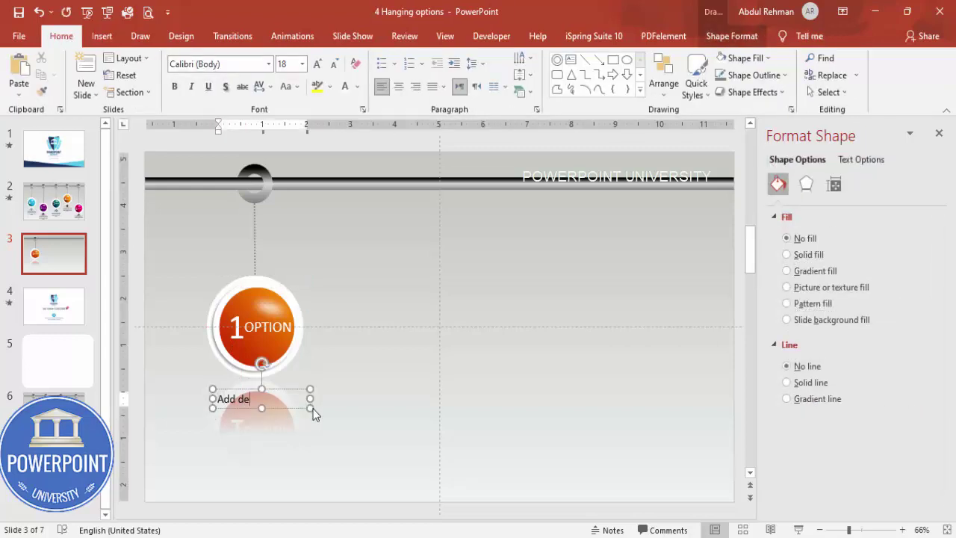
text(tail text here)
click(310, 394)
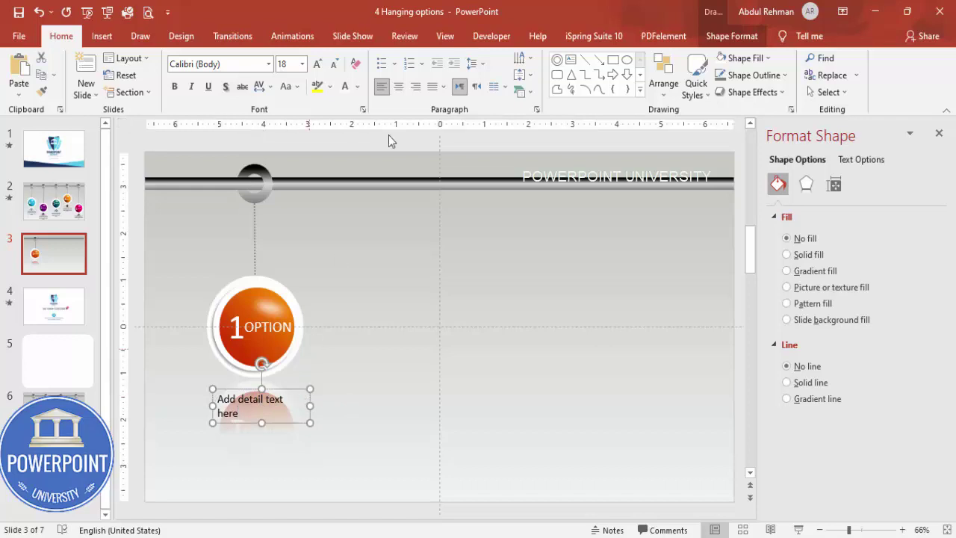
Step: Centre the caption at 16 pt, narrow it to two lines, then select hook, ball and caption
click(398, 87)
click(332, 64)
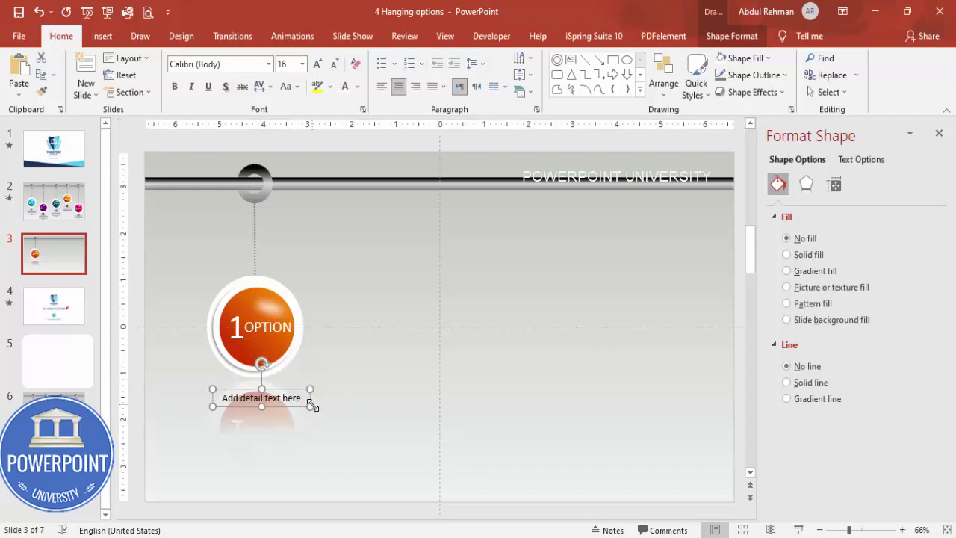
drag(312, 406, 287, 400)
key(Escape)
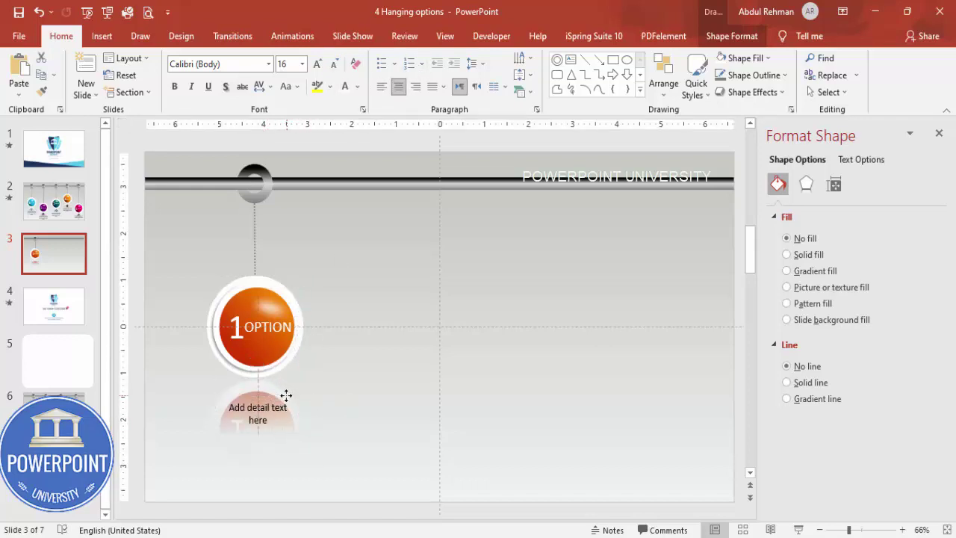
click(345, 371)
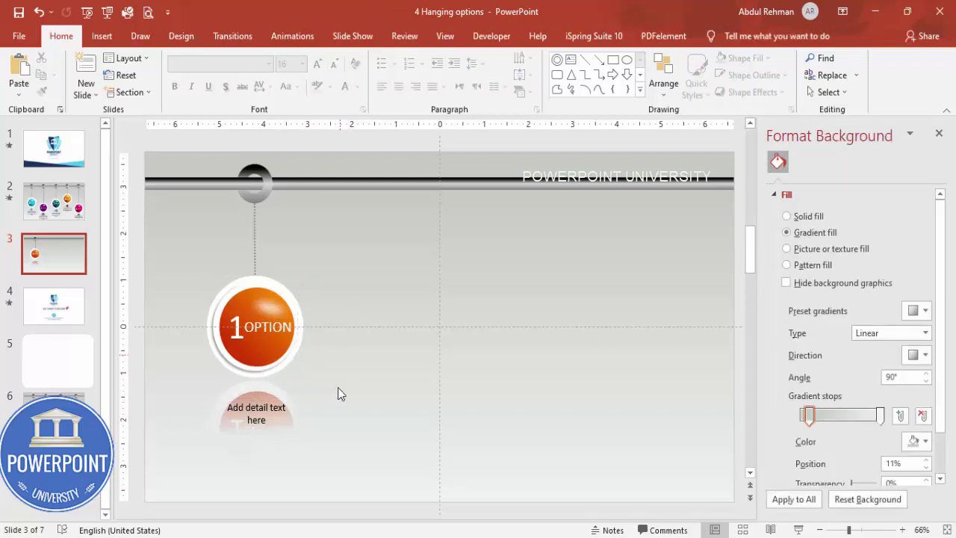
drag(379, 479, 137, 139)
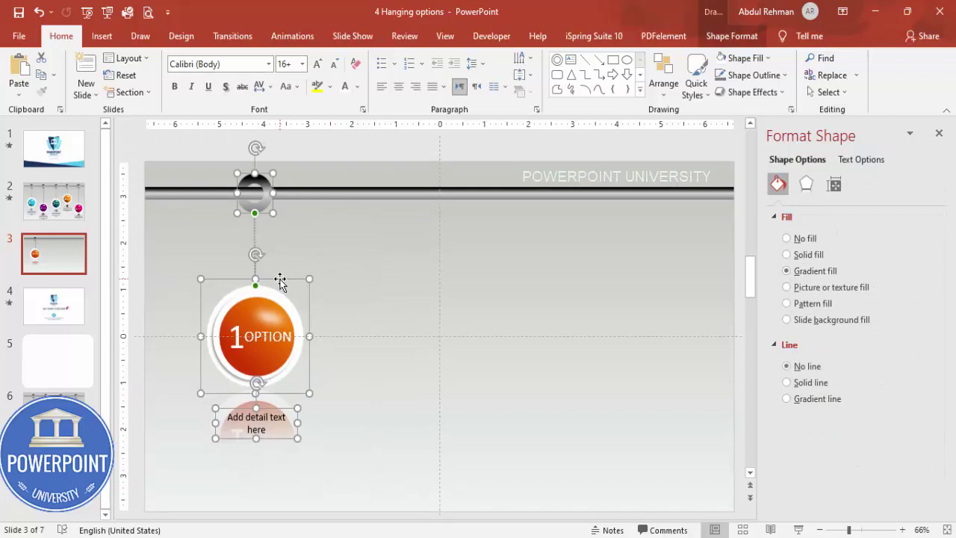
Step: Copy the hanging option to the right and lower the second ball and its caption
drag(280, 280, 399, 270)
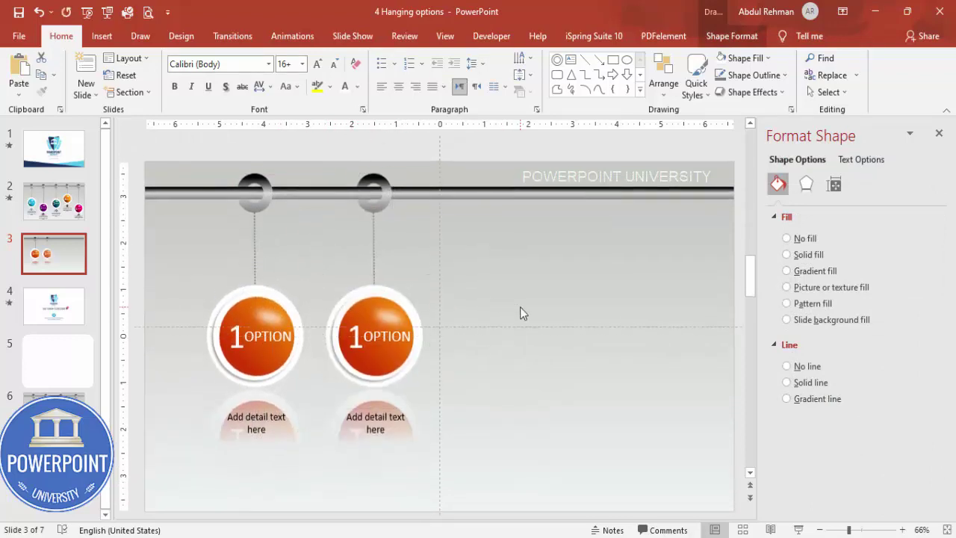
click(519, 309)
click(388, 411)
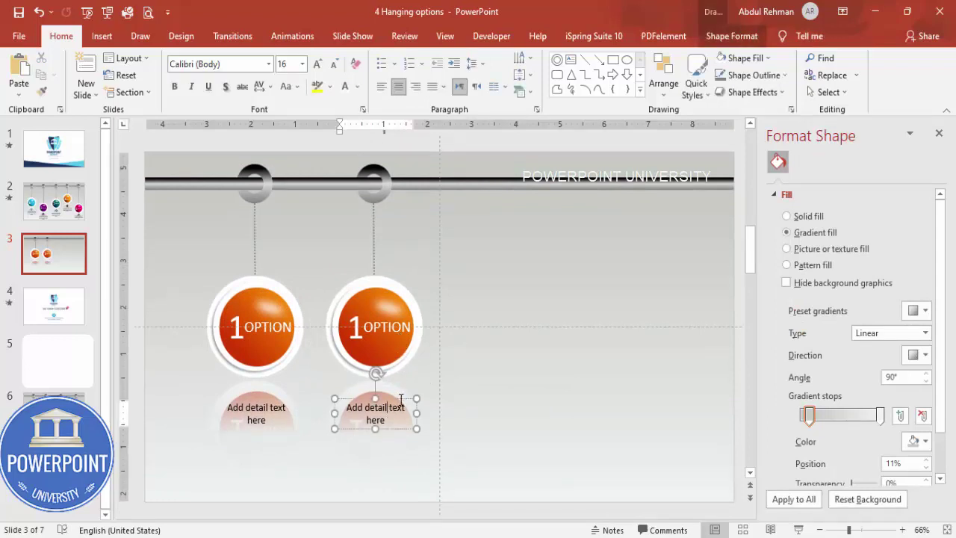
drag(399, 399, 395, 473)
click(395, 290)
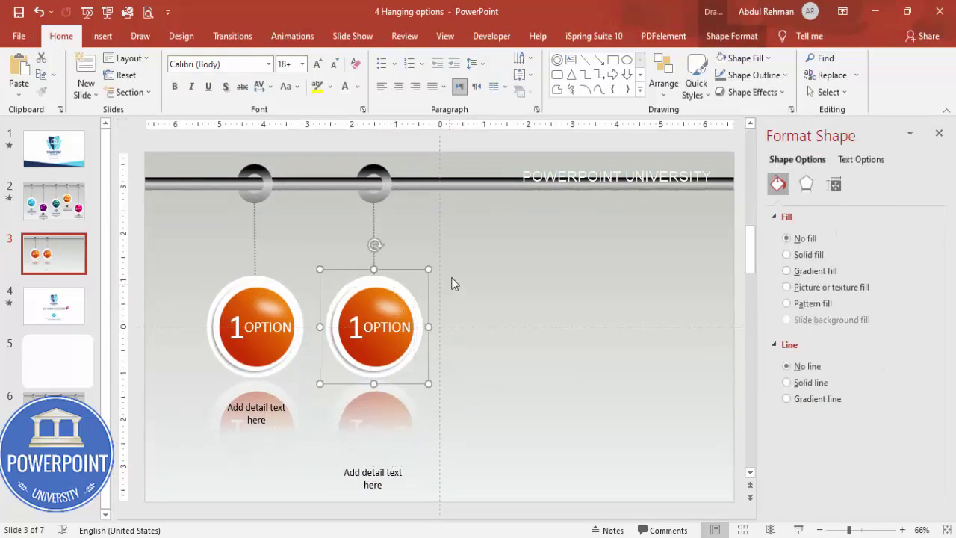
key(Down)
key(Down)
key(Down)
key(Down)
key(Down)
key(Down)
key(Down)
key(Down)
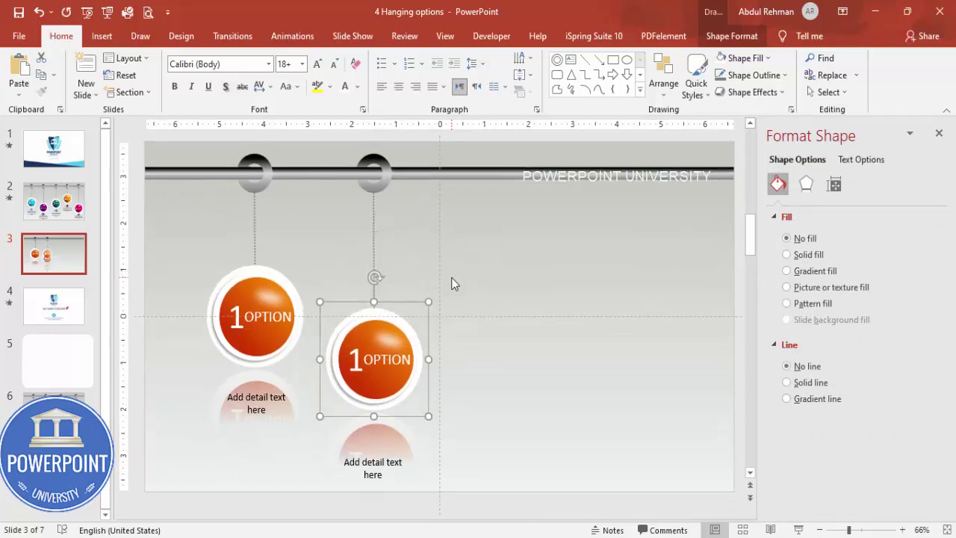
key(Down)
key(Down)
key(Down)
key(Down)
key(Down)
key(Down)
key(Down)
key(Down)
key(Down)
key(Down)
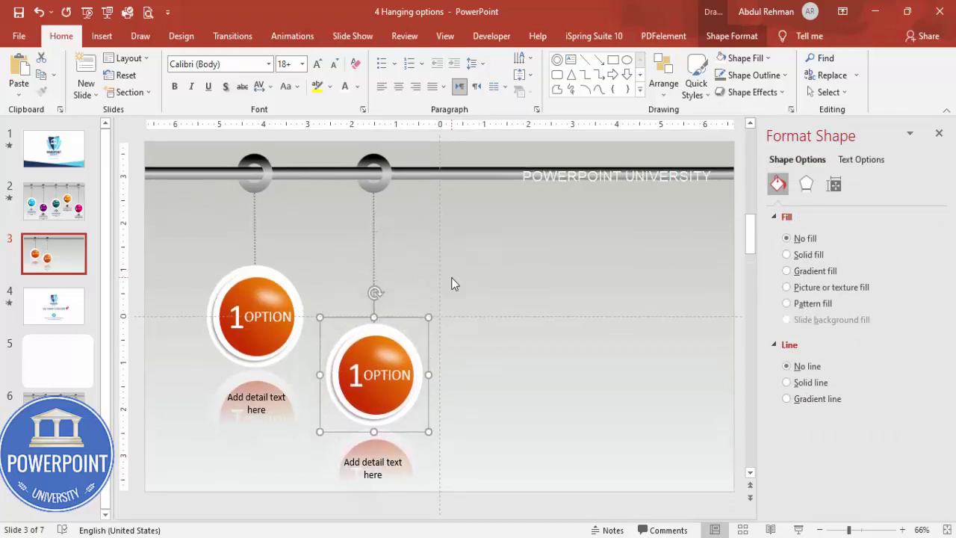
click(451, 279)
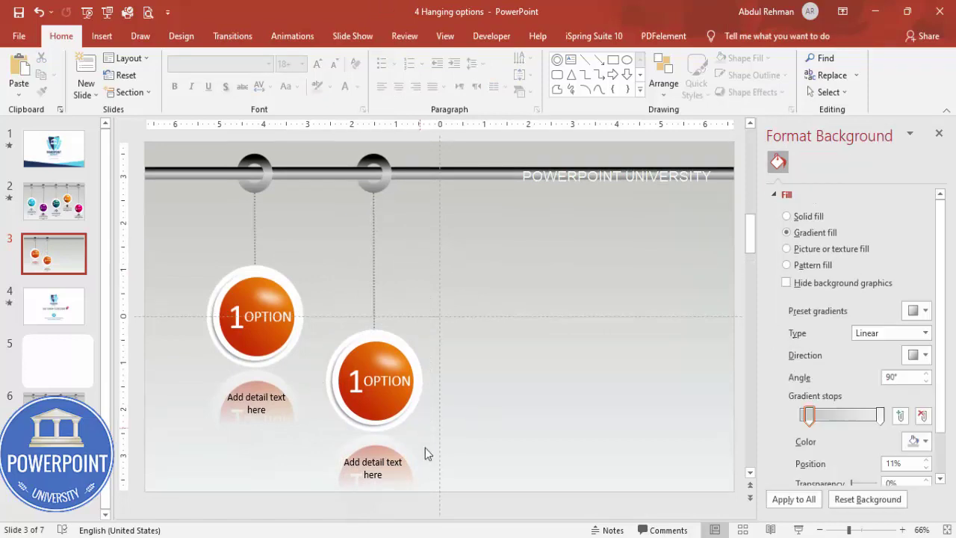
Step: Copy the second option further right, raise the third ball and move its caption beneath it
drag(456, 501, 302, 142)
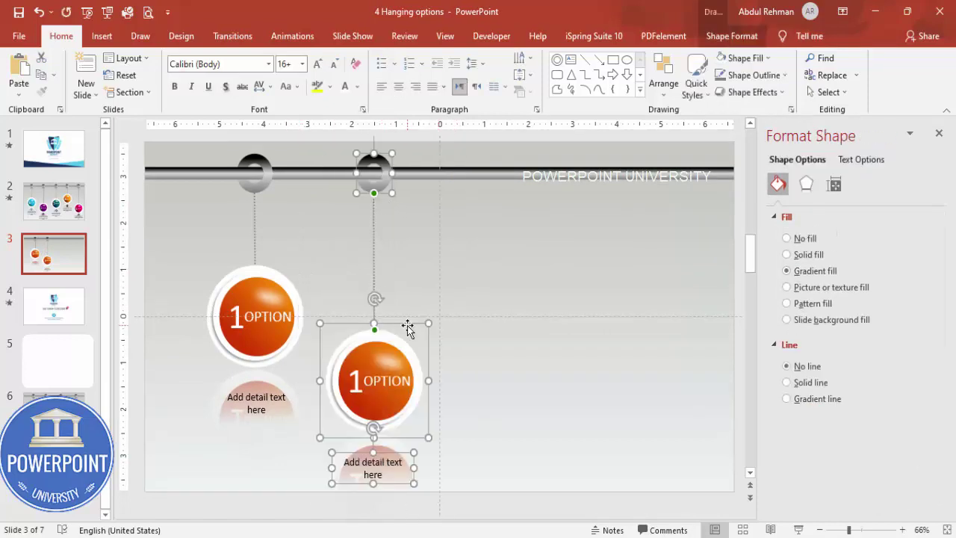
drag(407, 324, 536, 331)
click(574, 336)
click(494, 339)
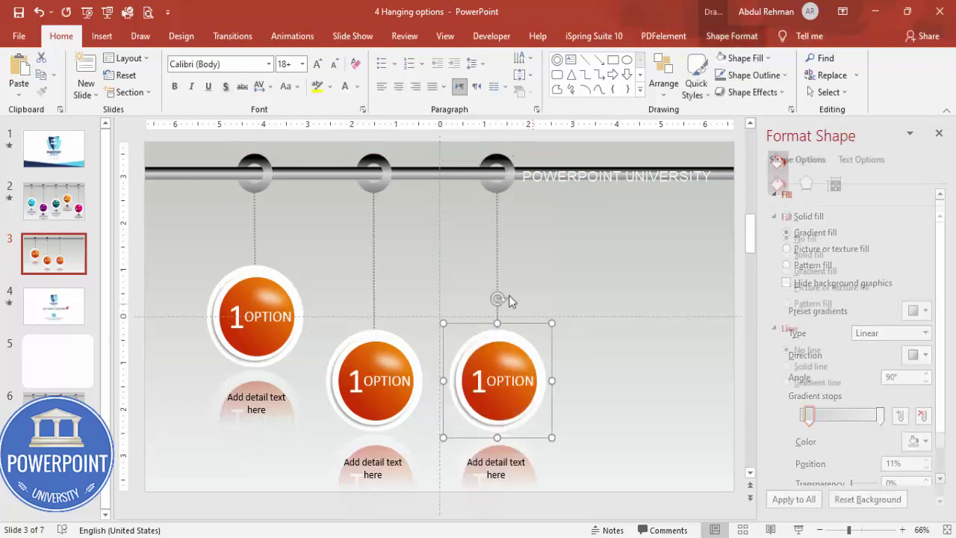
key(Up)
key(Up)
key(Up)
key(Up)
key(Up)
key(Up)
key(Up)
key(Up)
key(Up)
key(Up)
key(Up)
key(Up)
key(Up)
key(Up)
key(Up)
key(Up)
key(Up)
key(Up)
key(Up)
key(Up)
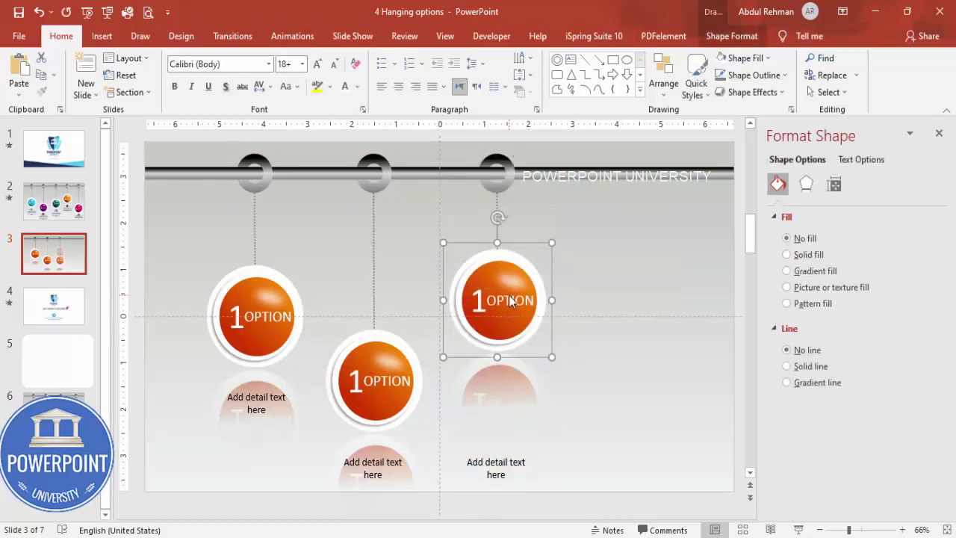
key(Up)
key(Up)
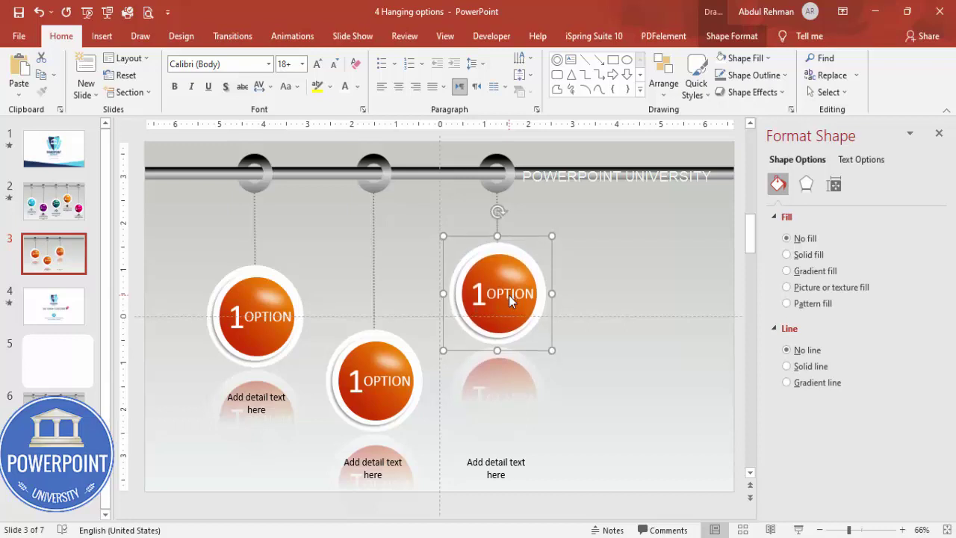
click(501, 473)
drag(530, 459, 530, 362)
click(582, 274)
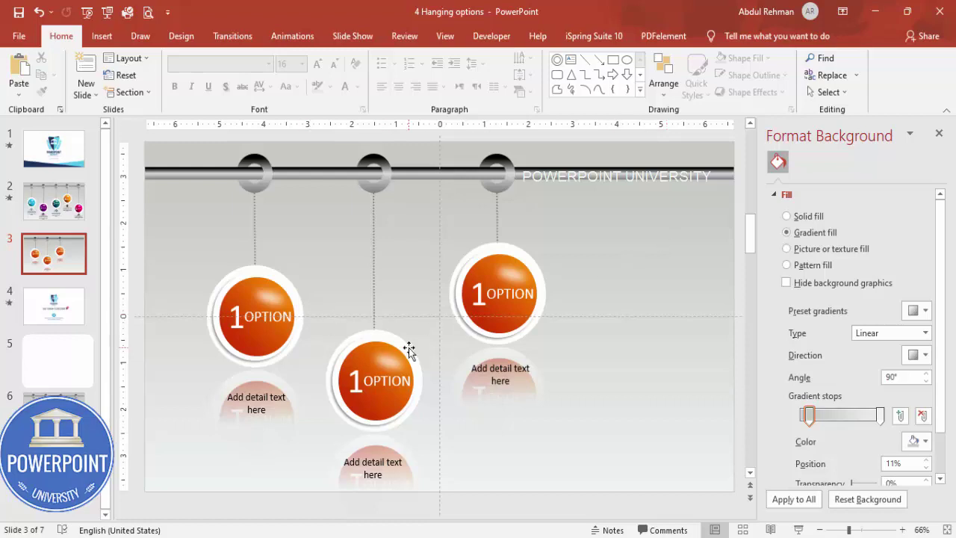
Step: Set the middle ball's first gradient stop to dark blue
click(384, 410)
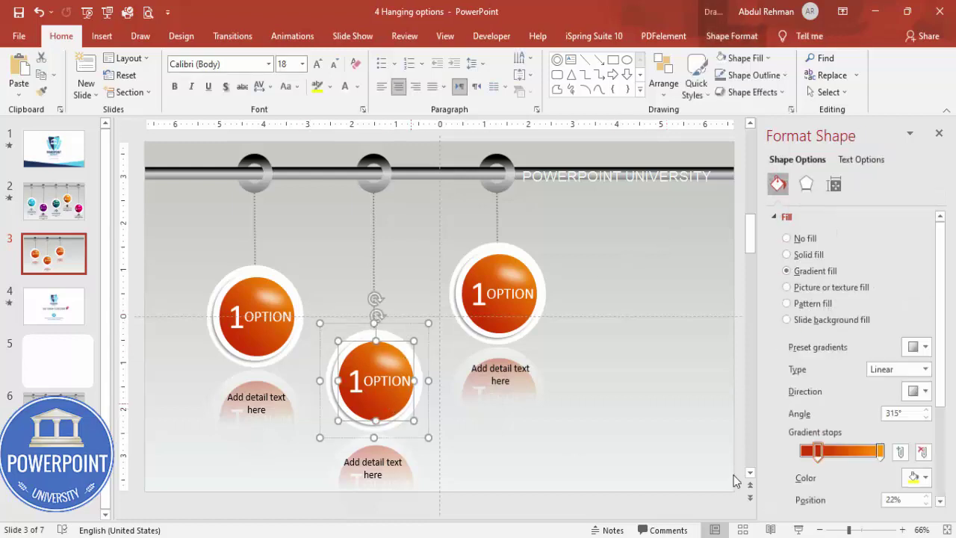
click(816, 453)
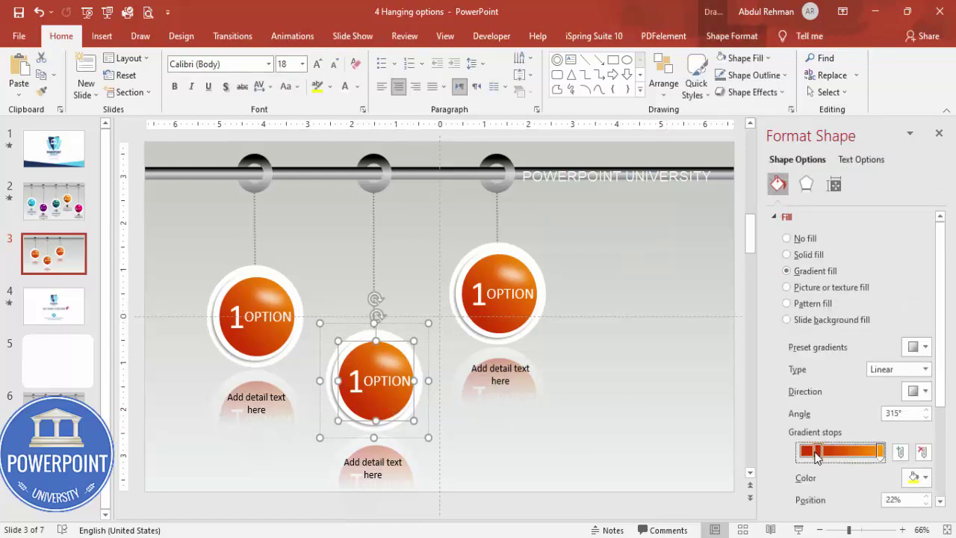
click(912, 479)
click(847, 455)
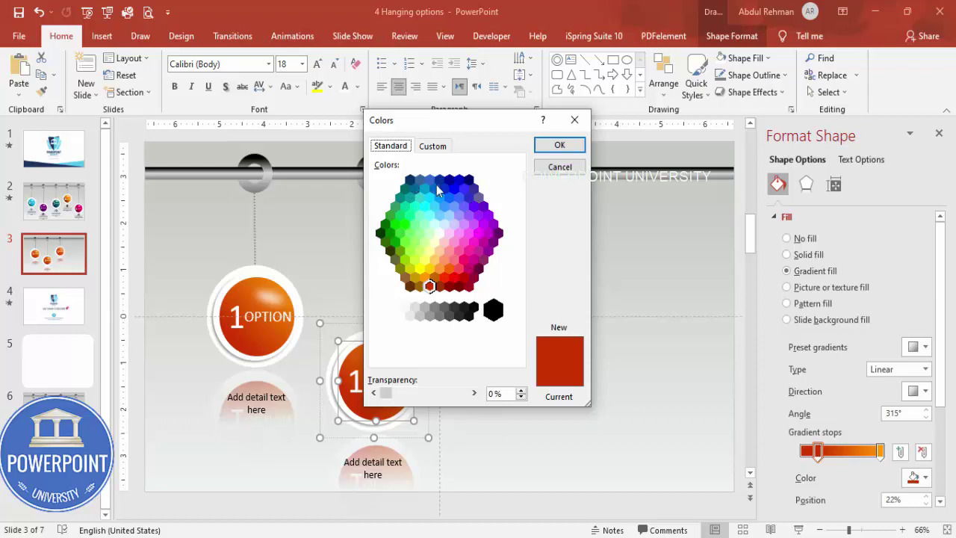
click(409, 180)
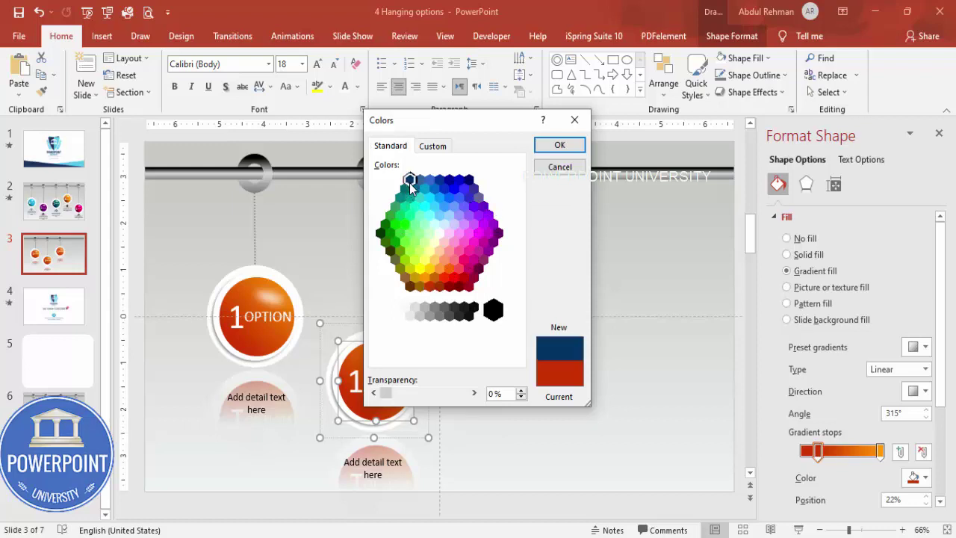
click(560, 145)
Step: Set the last gradient stop to teal and select the middle ball's number
click(879, 450)
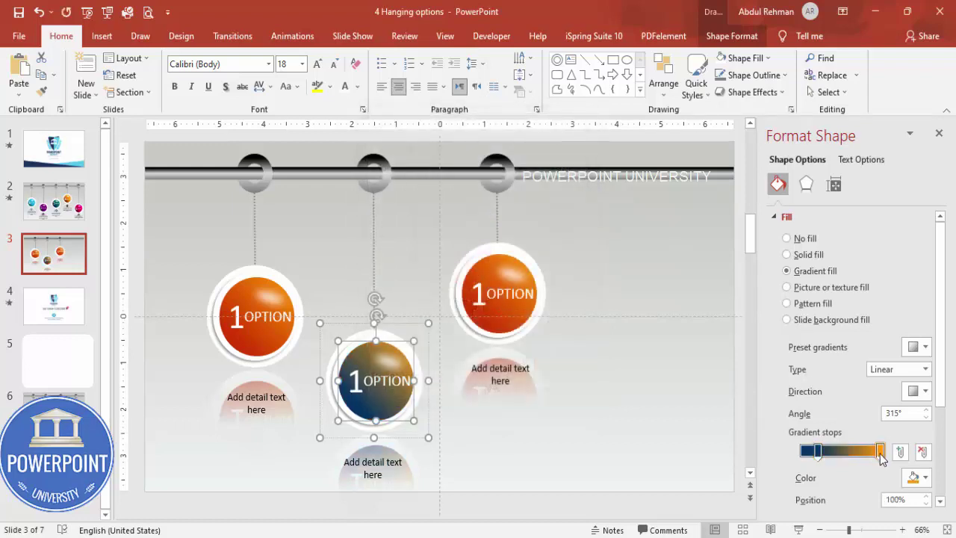
click(917, 478)
click(870, 445)
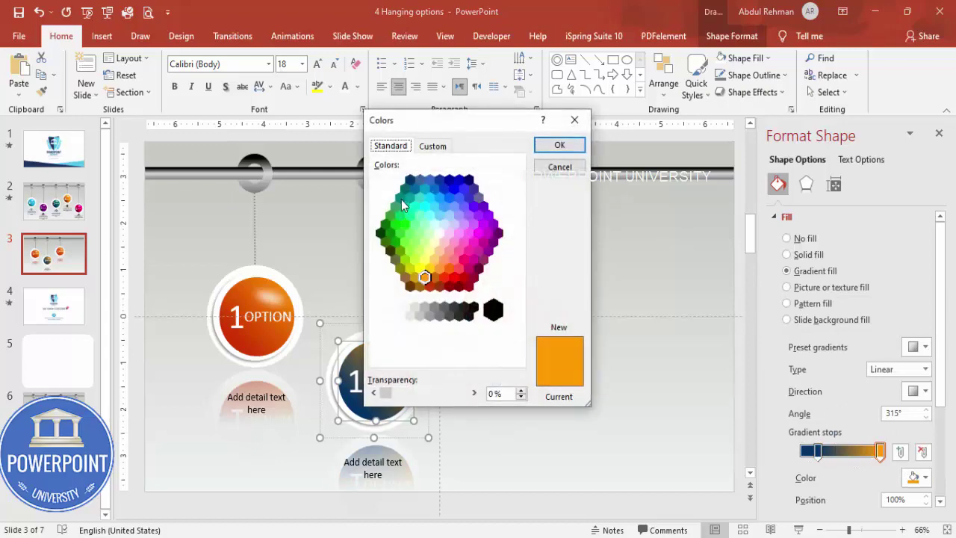
click(401, 205)
click(559, 144)
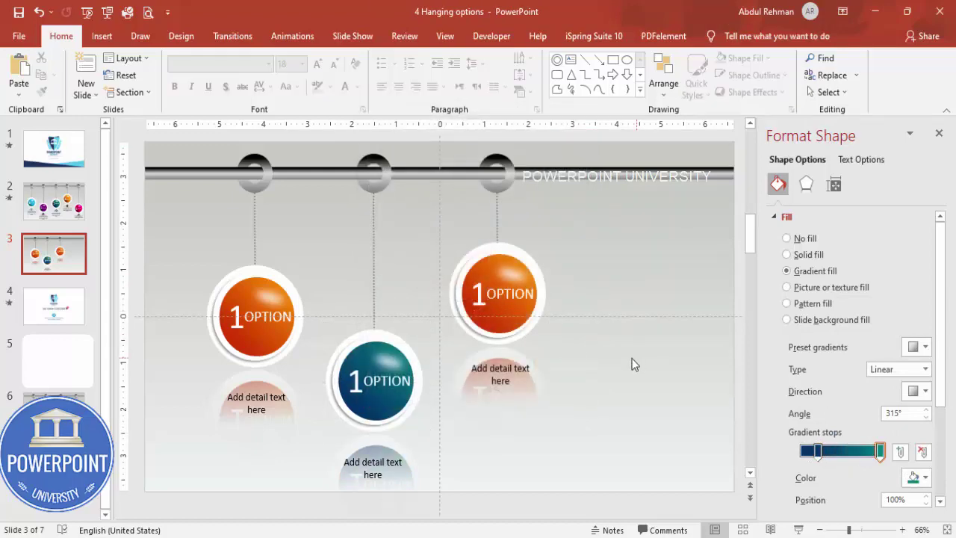
click(631, 364)
click(356, 381)
click(356, 381)
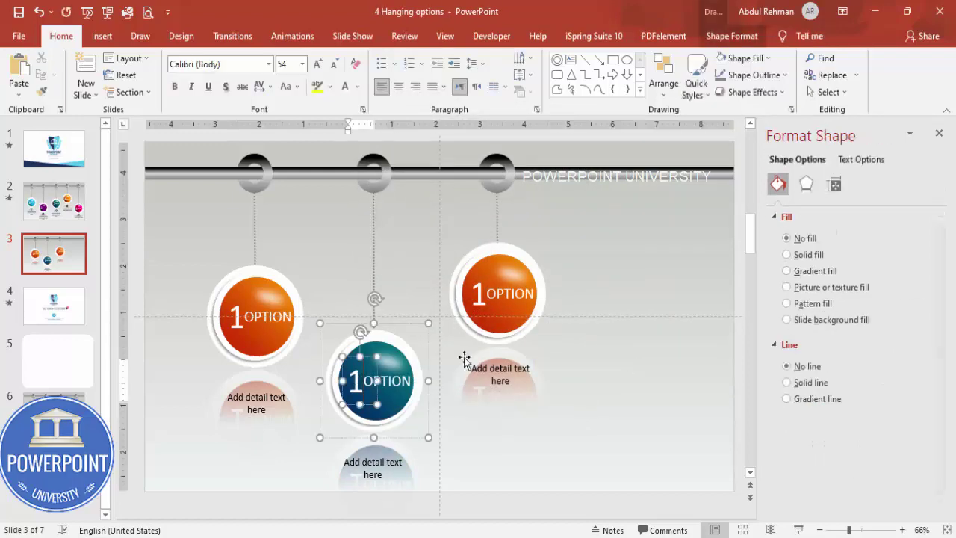
Step: Renumber the middle ball 2 and the right ball 3
text(2)
click(480, 303)
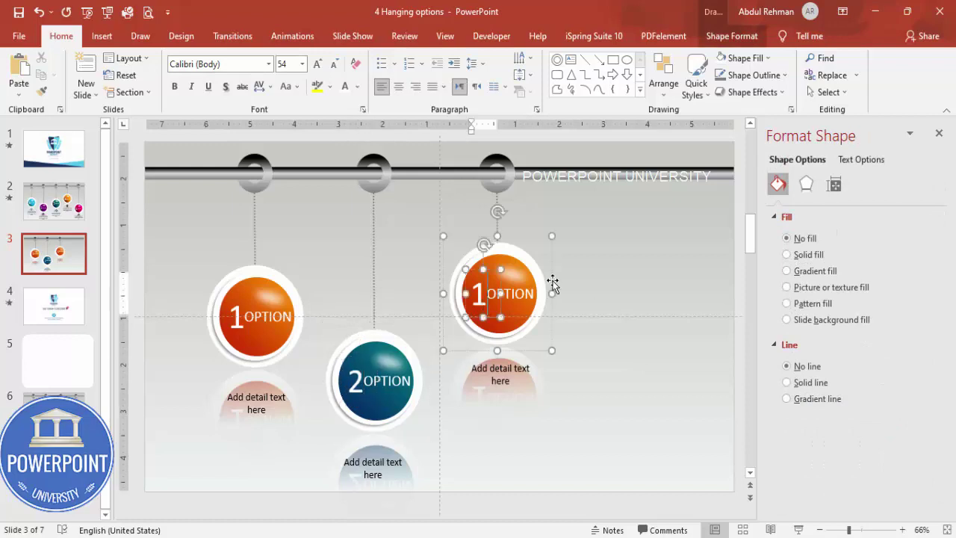
text(3)
click(580, 272)
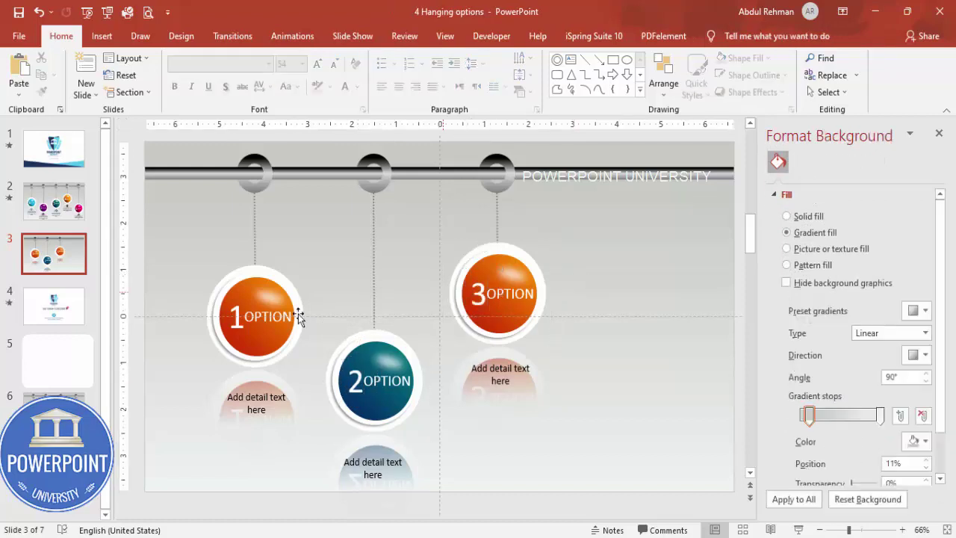
click(270, 276)
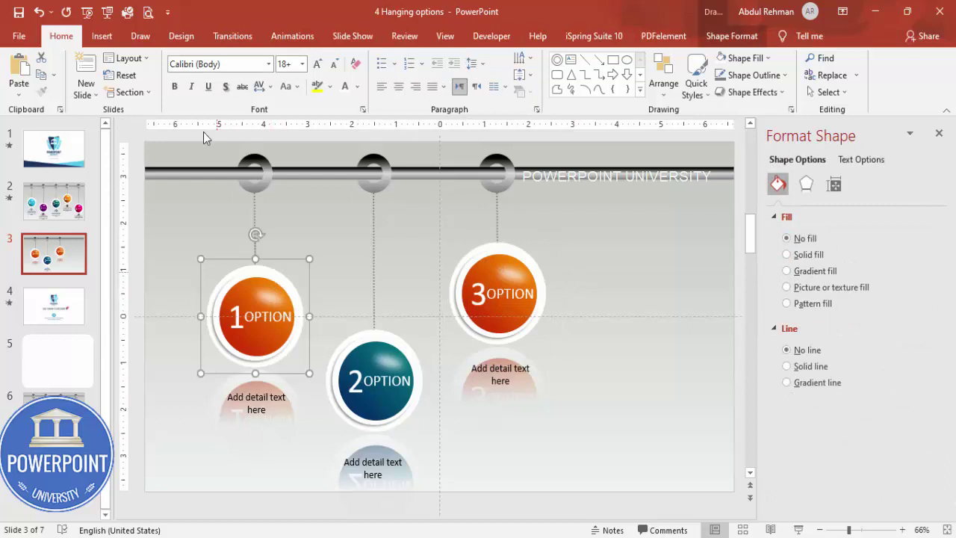
Step: Group each of the three ring, ball and caption sets with Ctrl+G
drag(164, 139, 327, 498)
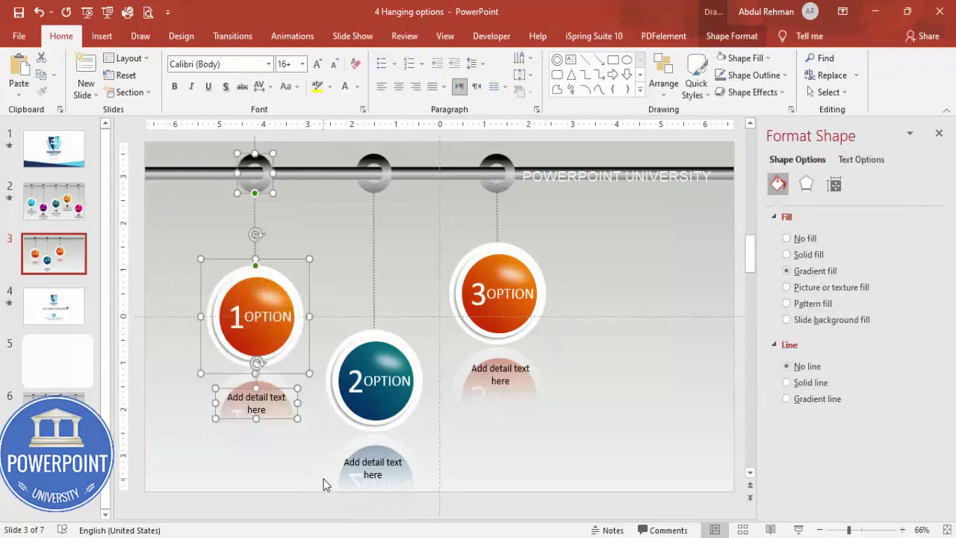
key(ctrl+g)
click(322, 162)
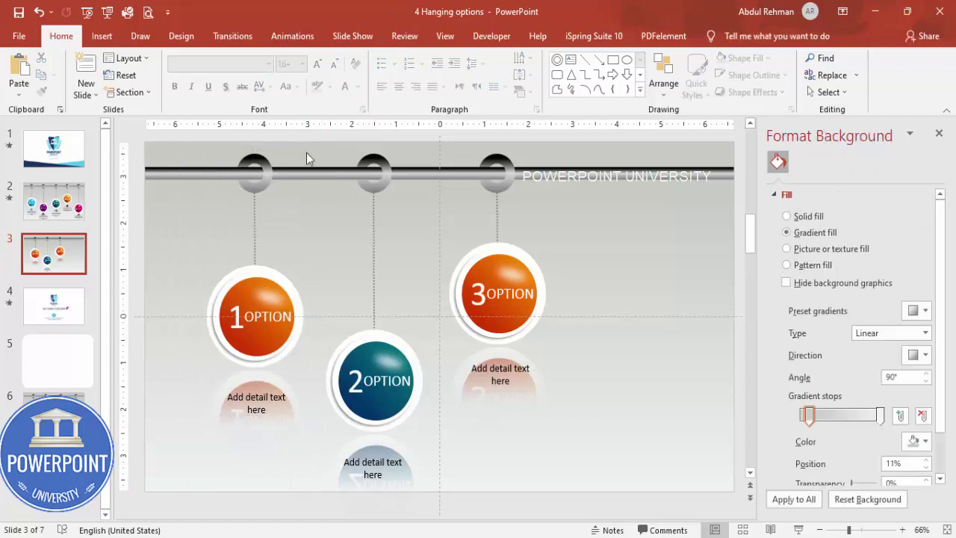
drag(470, 511, 297, 137)
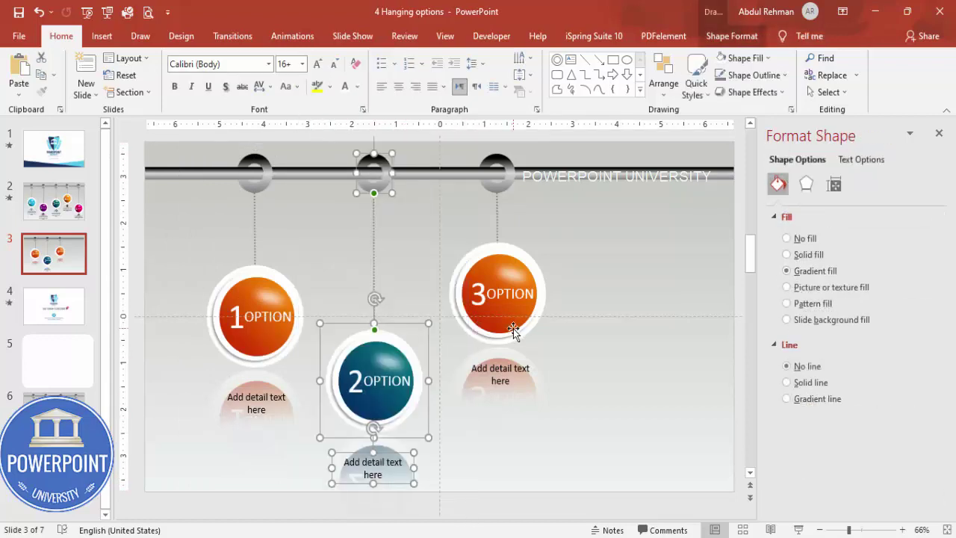
key(ctrl+g)
drag(605, 479, 418, 136)
key(ctrl+g)
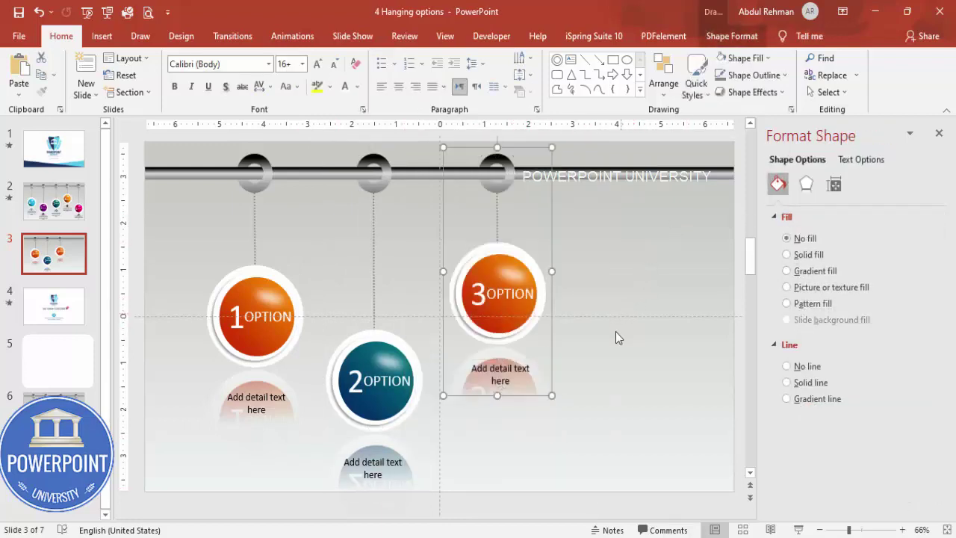
Step: Select the three ball groups, show the Animation Pane and open the Add Animation gallery
click(609, 333)
click(285, 301)
shift+click(390, 345)
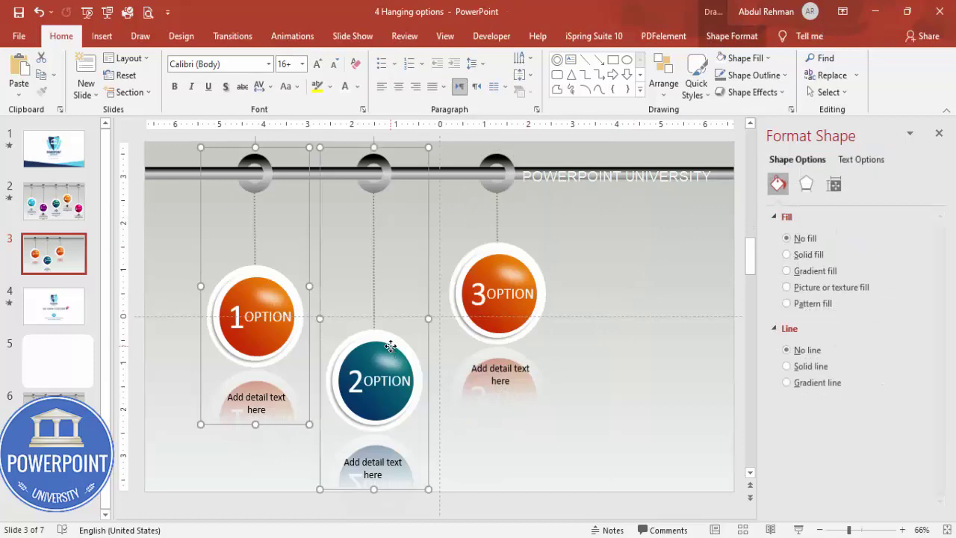
shift+click(500, 264)
click(939, 133)
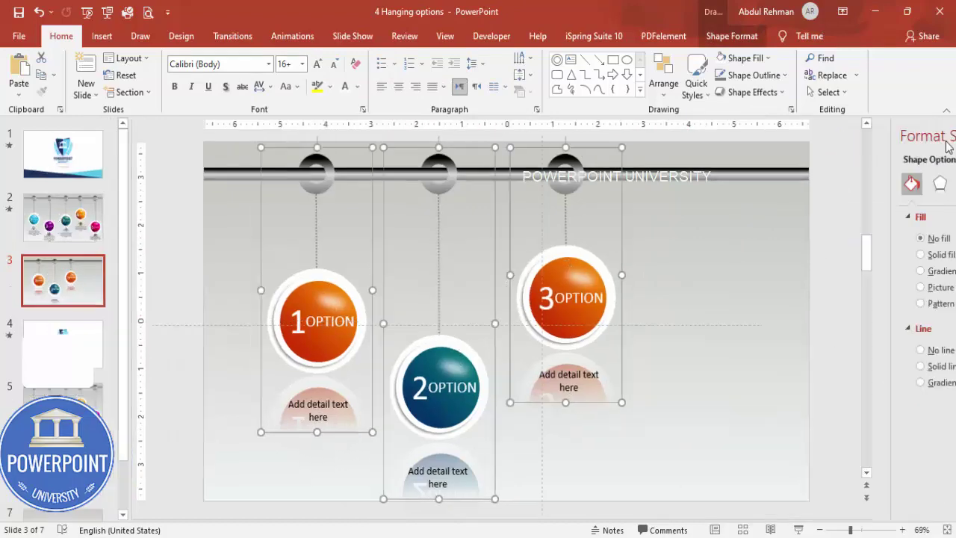
click(293, 36)
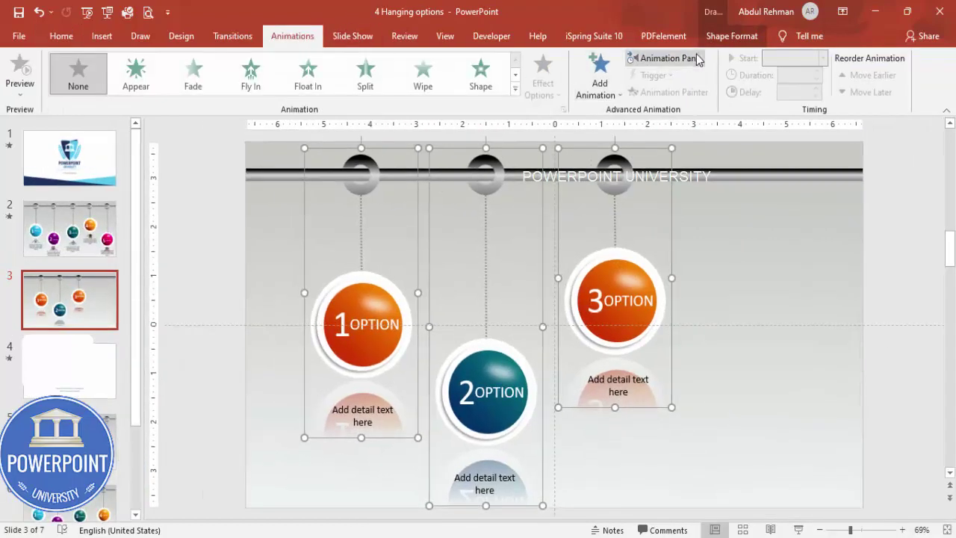
click(651, 58)
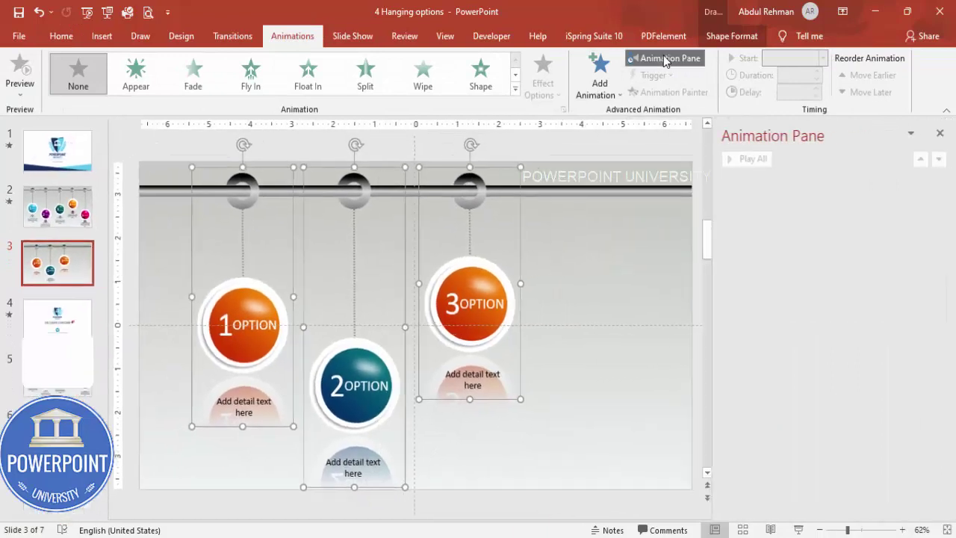
click(601, 91)
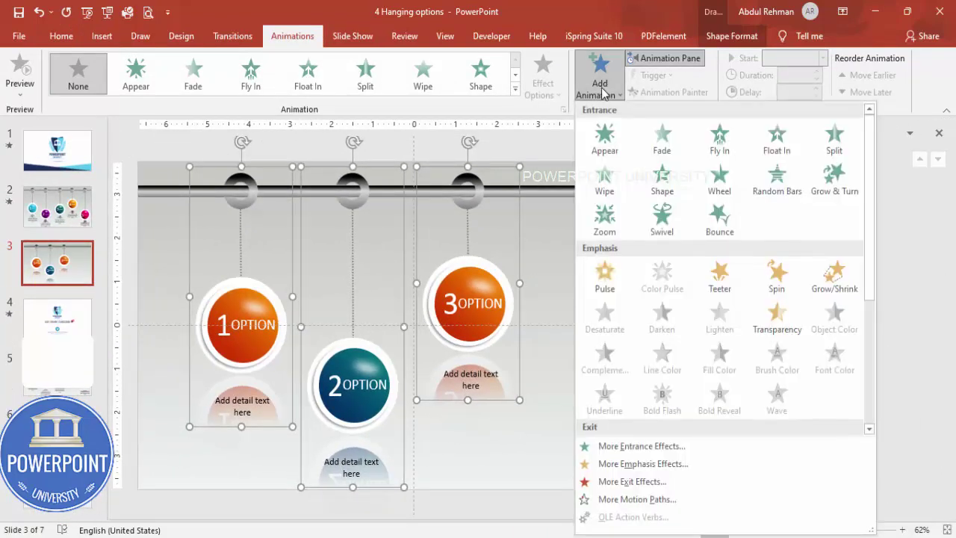
Step: Apply a Fly In entrance from the right to all three groups, each starting On Click
click(719, 138)
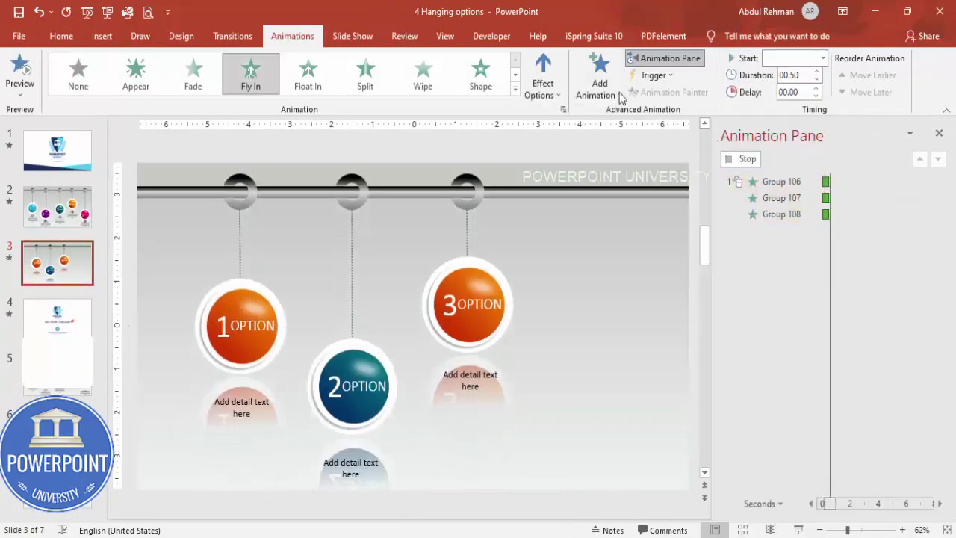
click(558, 93)
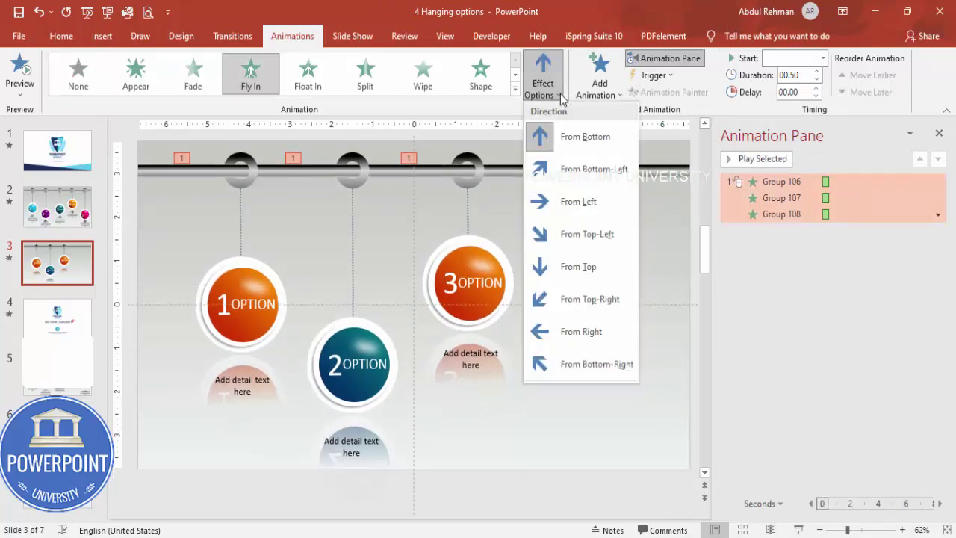
click(598, 321)
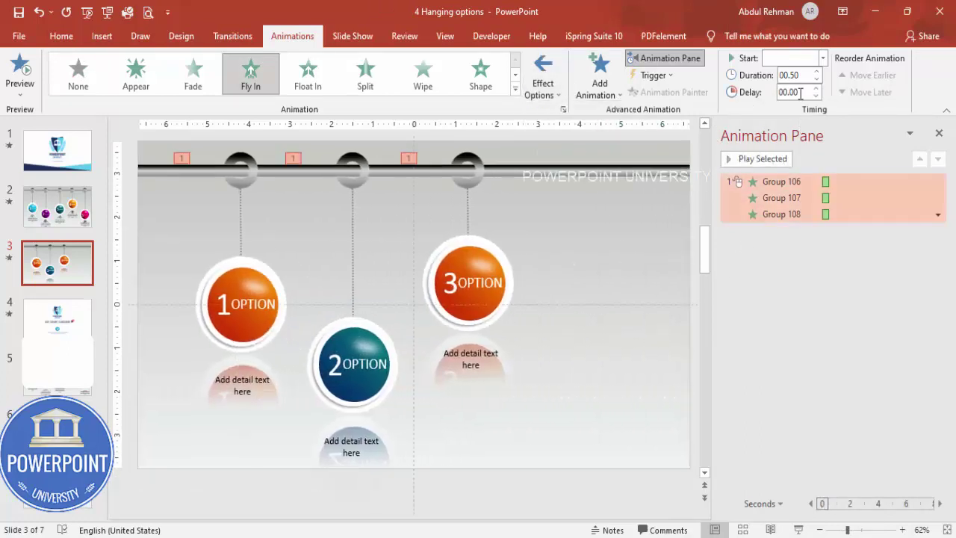
click(822, 58)
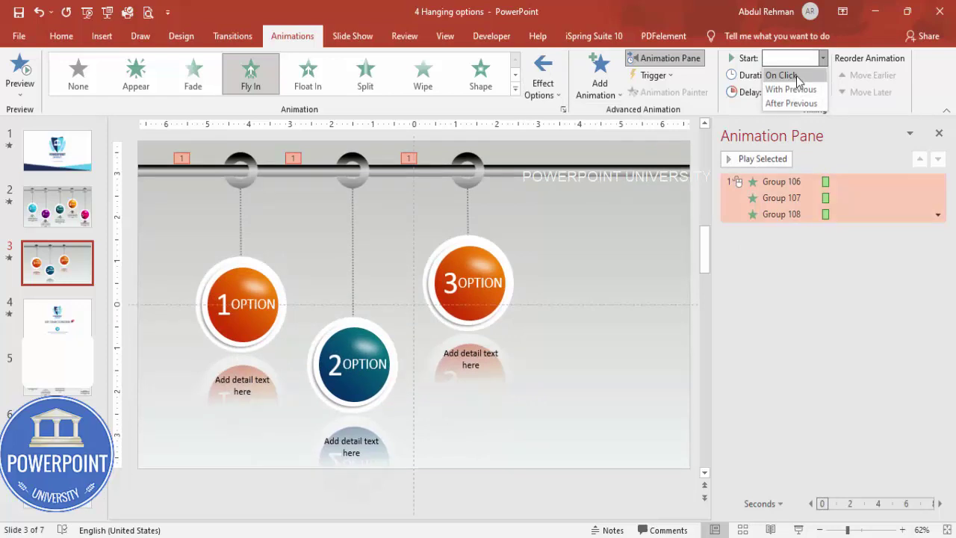
click(796, 75)
Step: Preview the animations, then select all three in the Animation Pane for more options
click(782, 291)
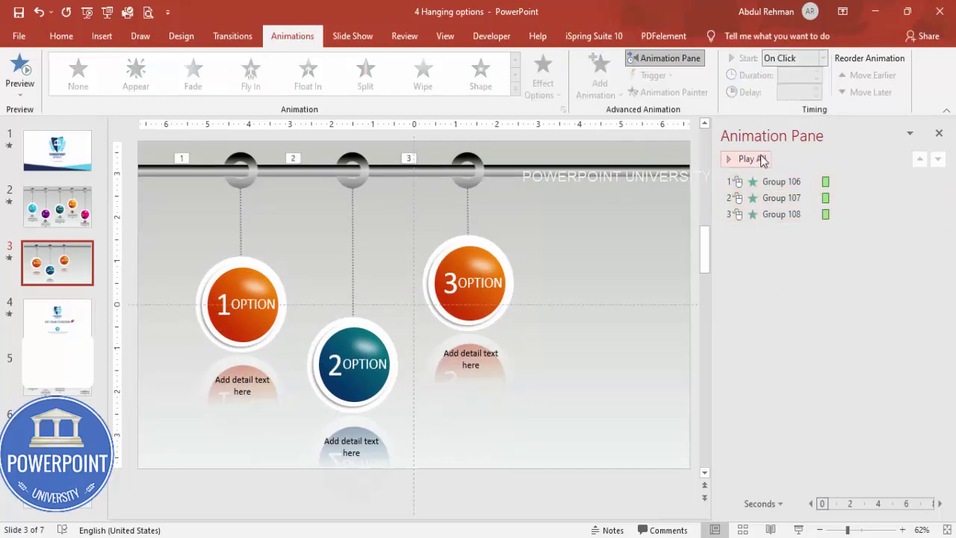
click(760, 158)
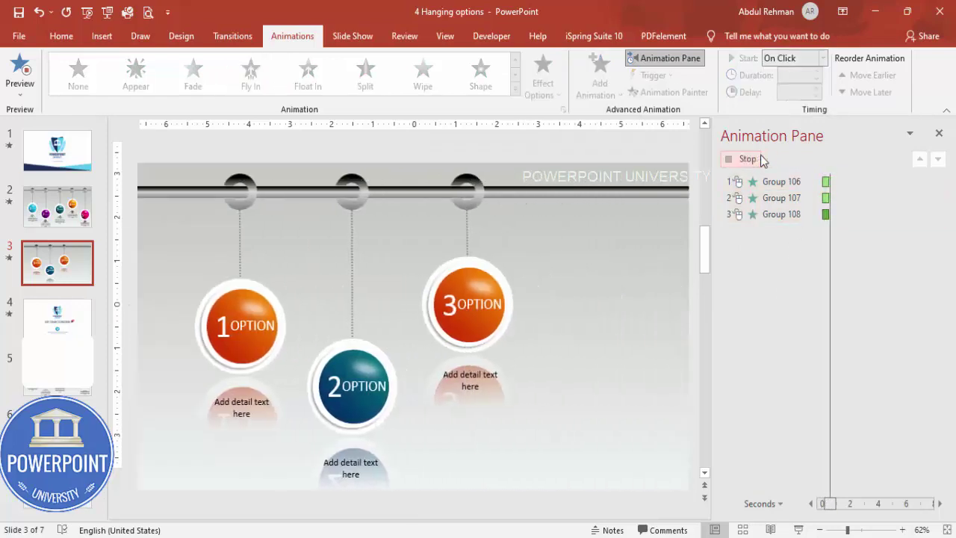
click(781, 182)
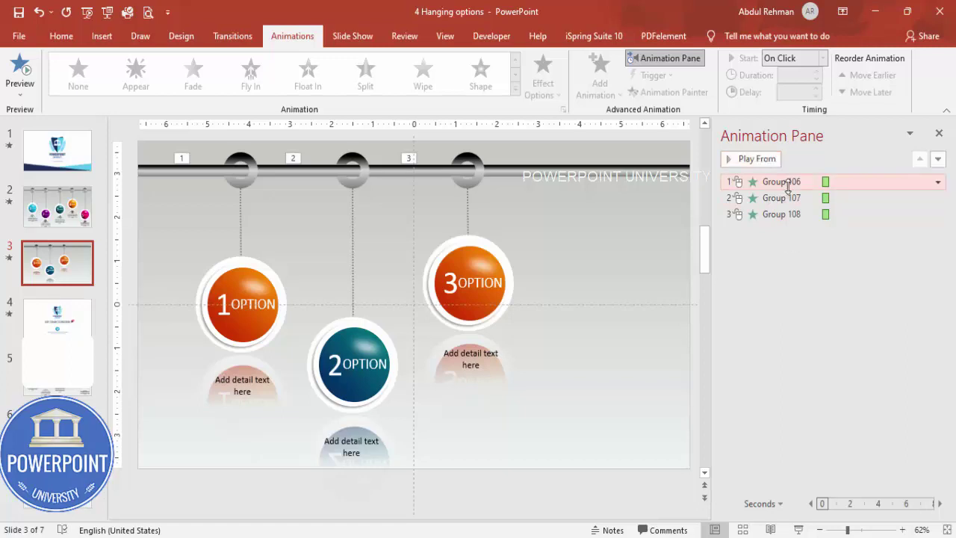
shift+click(781, 214)
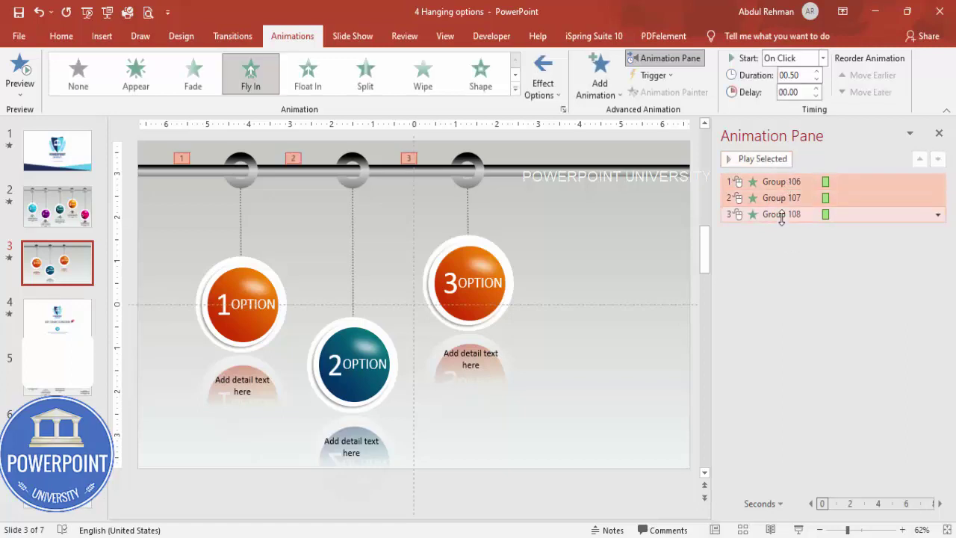
right_click(781, 217)
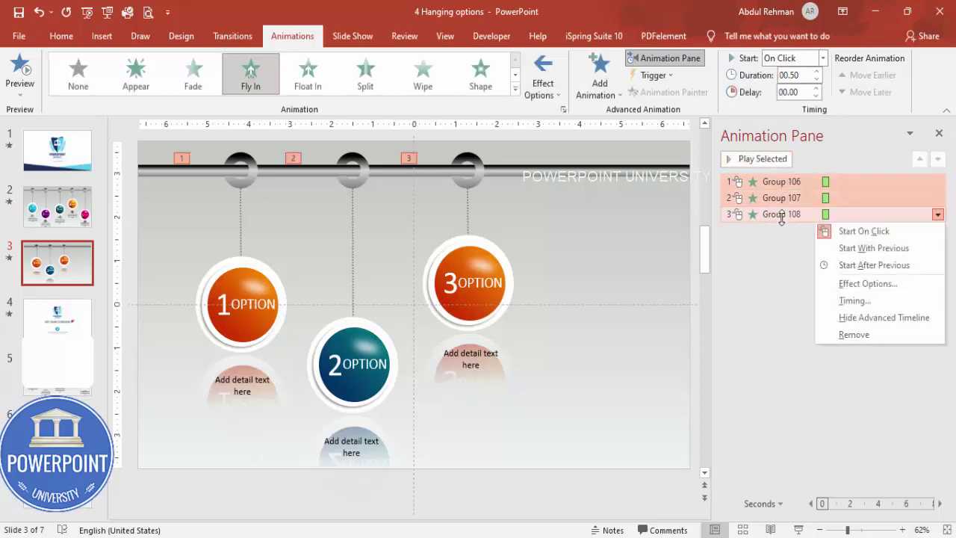
Step: Give the fly-ins a 0.19 sec bounce end and run the slide show
click(857, 282)
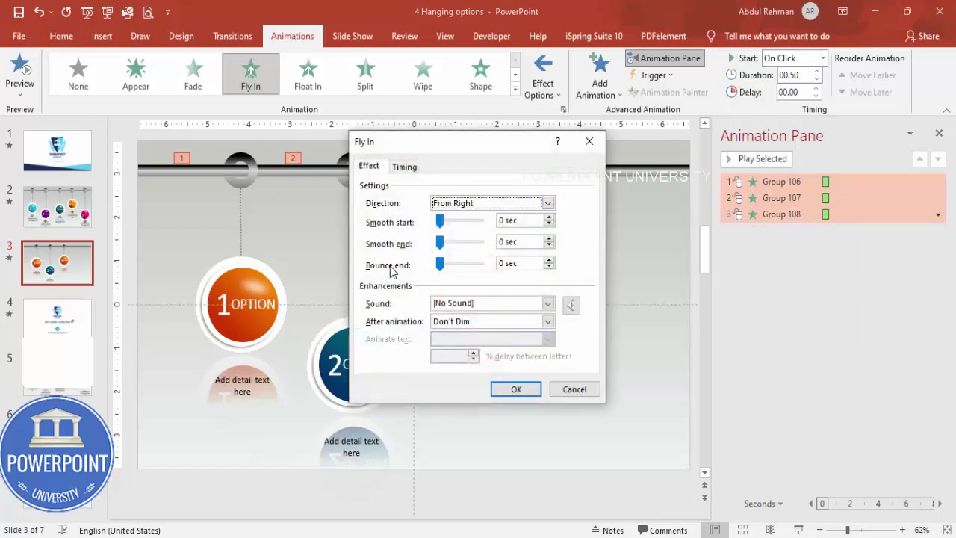
drag(445, 270, 456, 271)
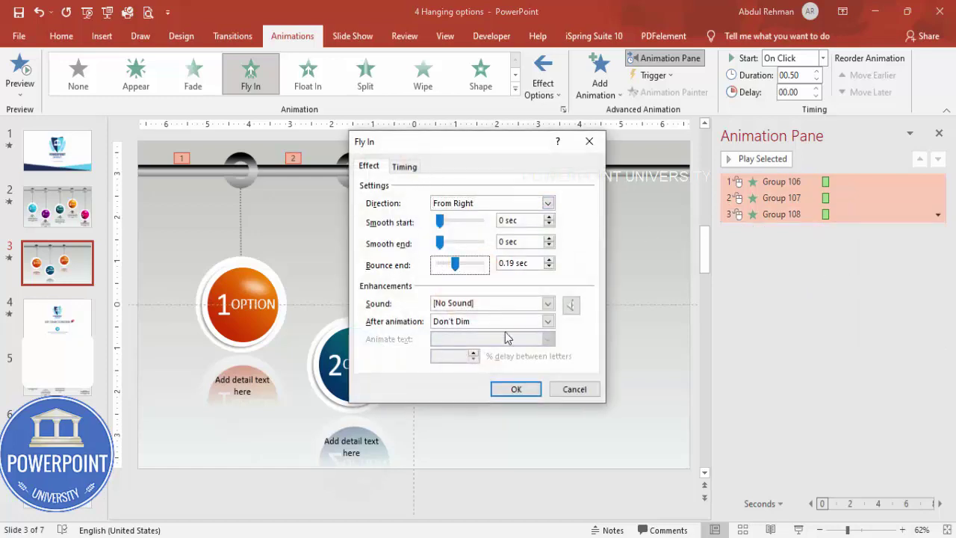
click(516, 390)
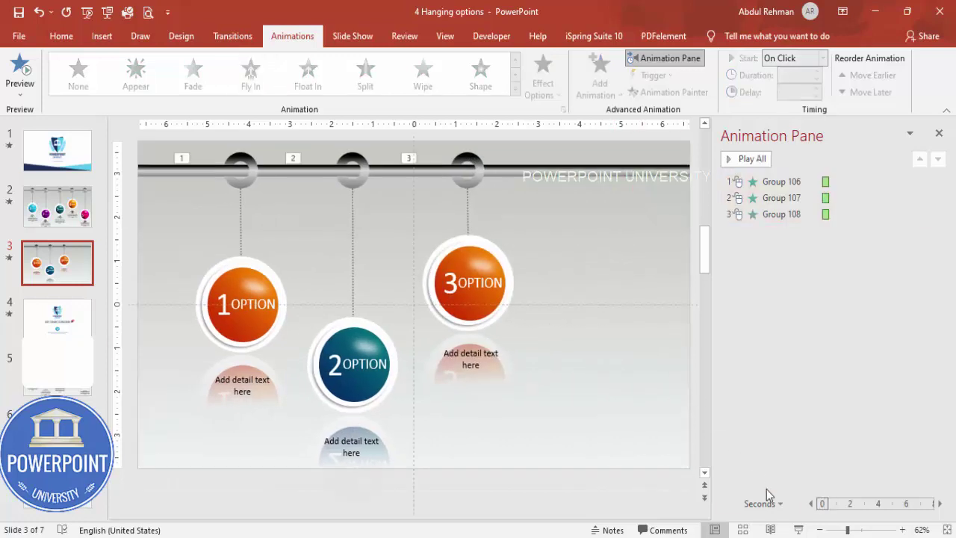
click(798, 530)
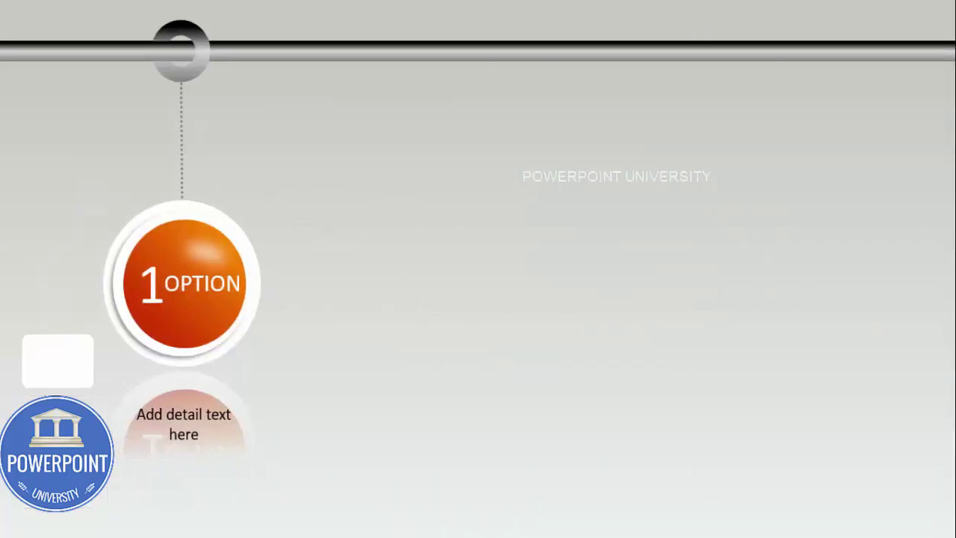